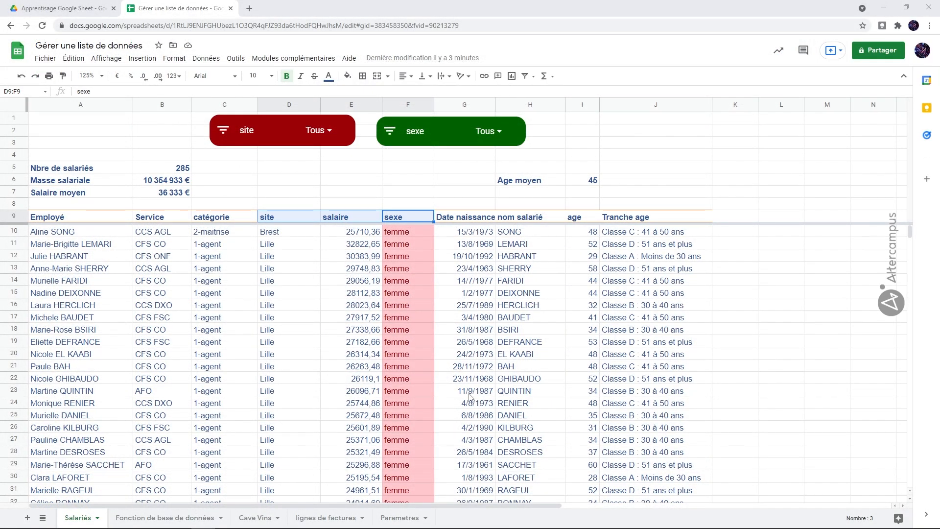
click(188, 518)
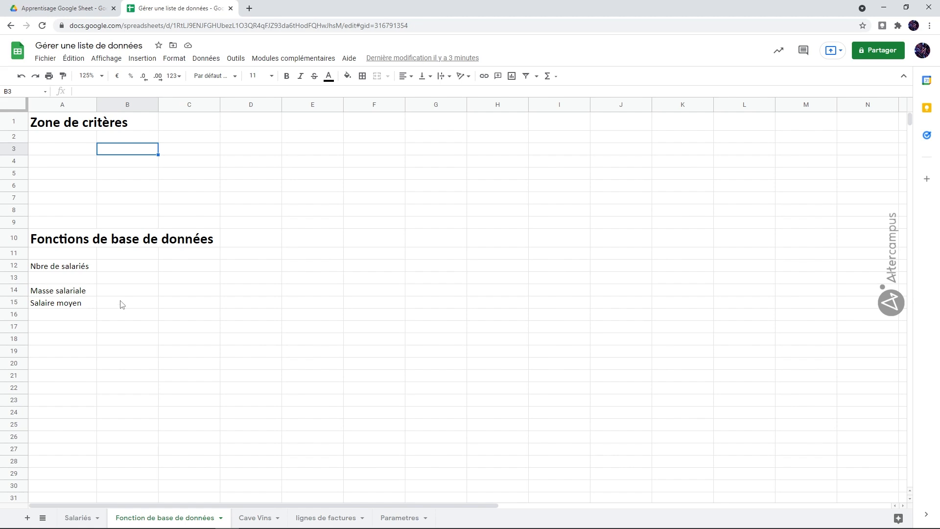
click(78, 518)
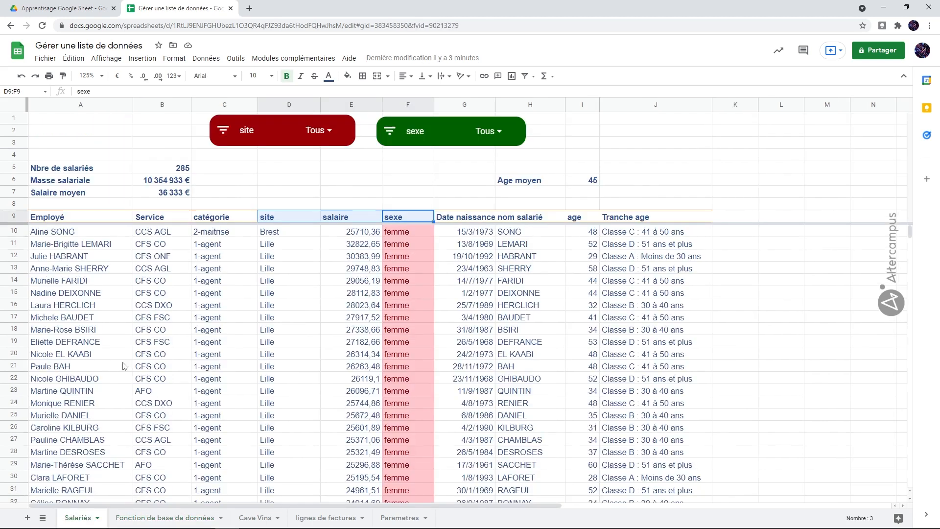
click(181, 518)
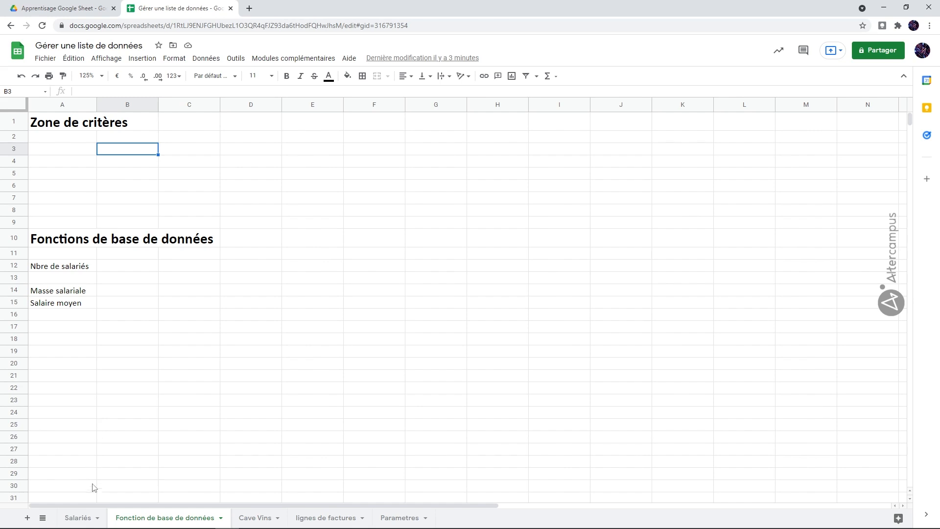
Step: Copy the site, salaire and sexe headers from the Salariés sheet to A3:C3 of the Fonction de base de données sheet
click(62, 517)
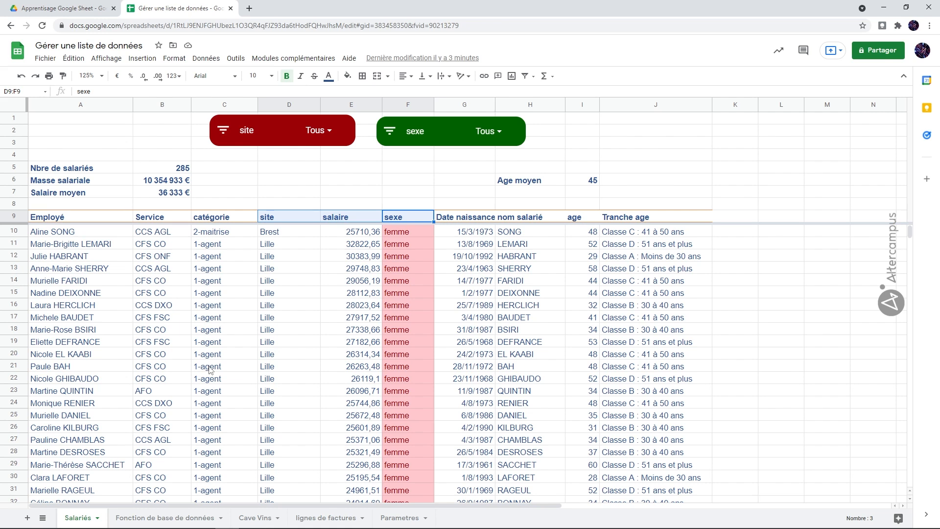
click(219, 286)
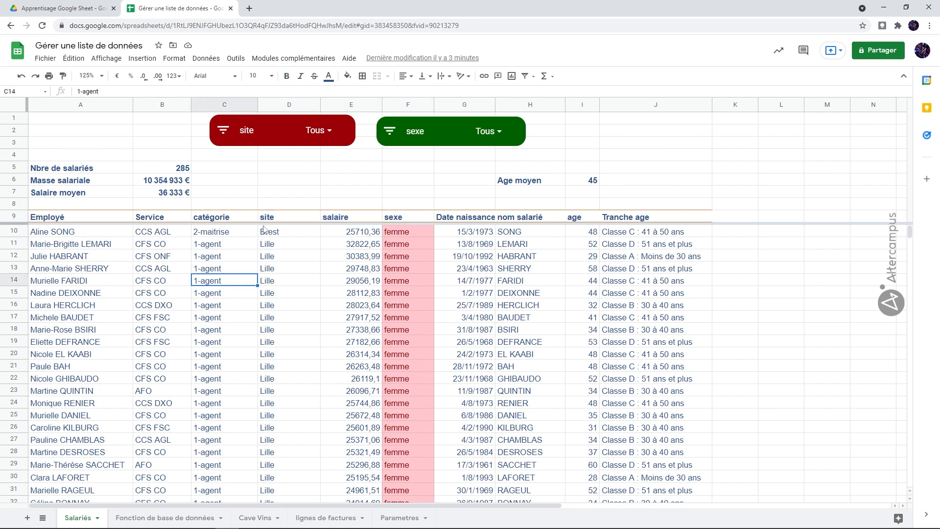
drag(271, 220, 395, 221)
key(ctrl+c)
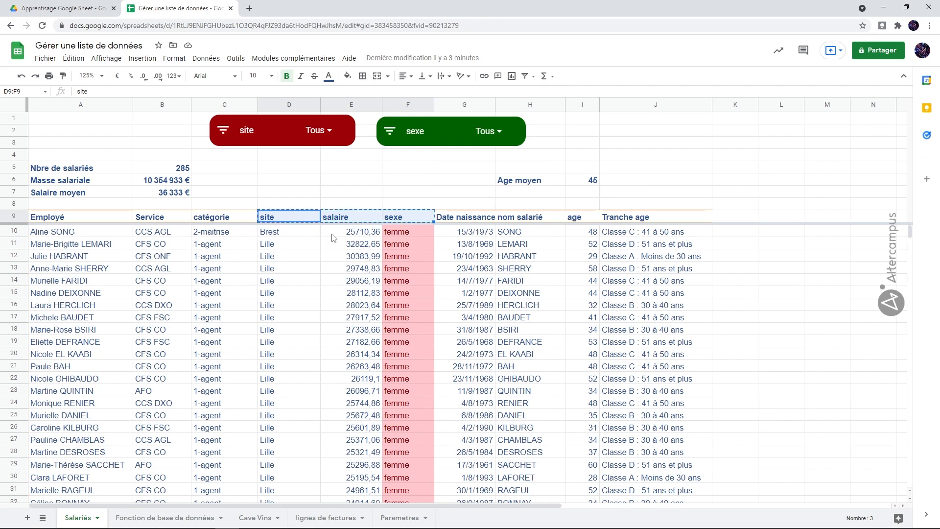
click(174, 518)
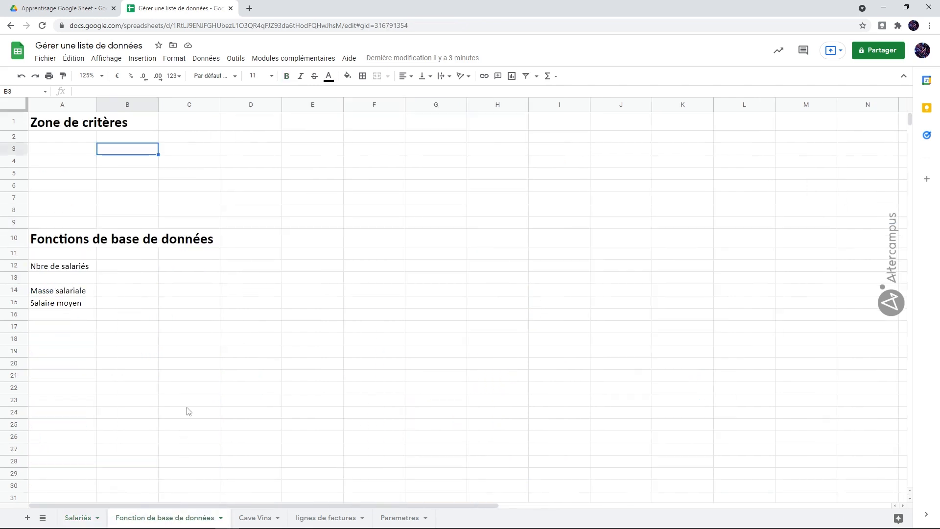
click(88, 154)
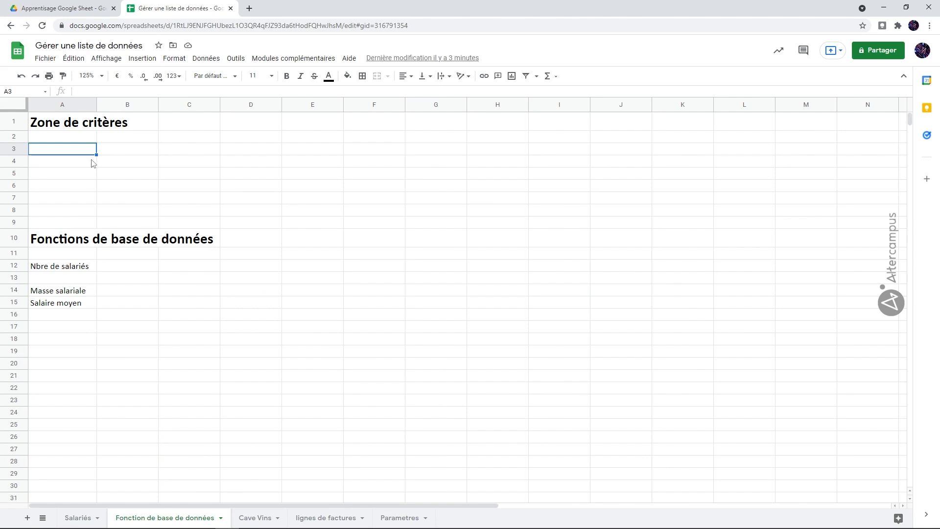
key(ctrl+v)
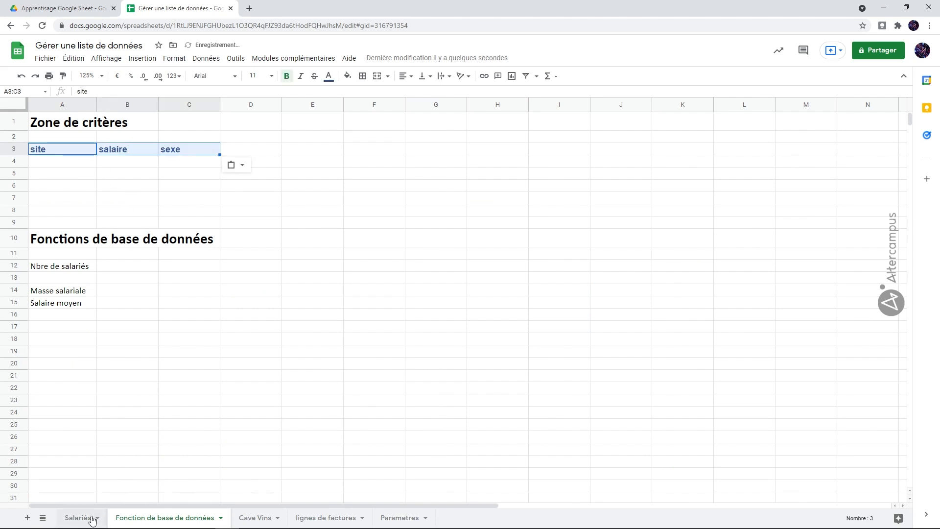
Step: Copy the age header from the Salariés sheet into D3 of the criteria area on the Fonction de base de données sheet
click(90, 515)
click(582, 219)
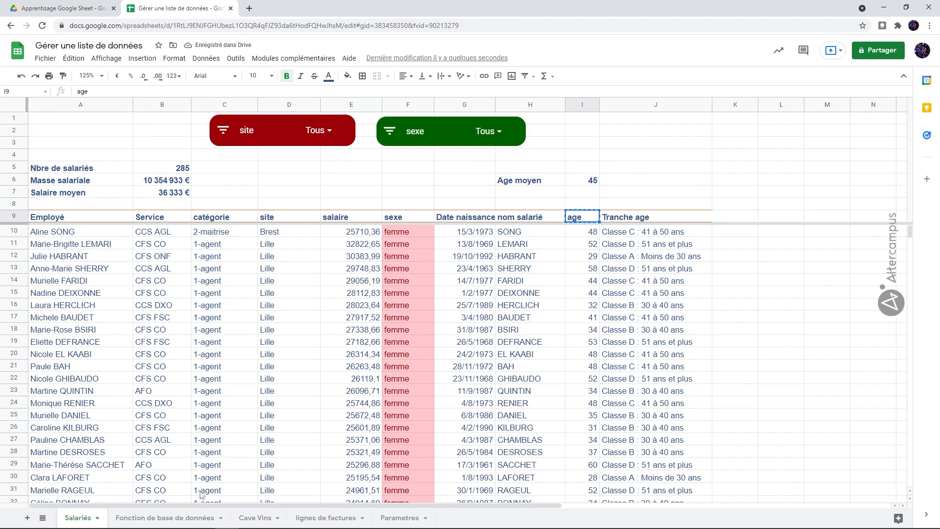
click(189, 519)
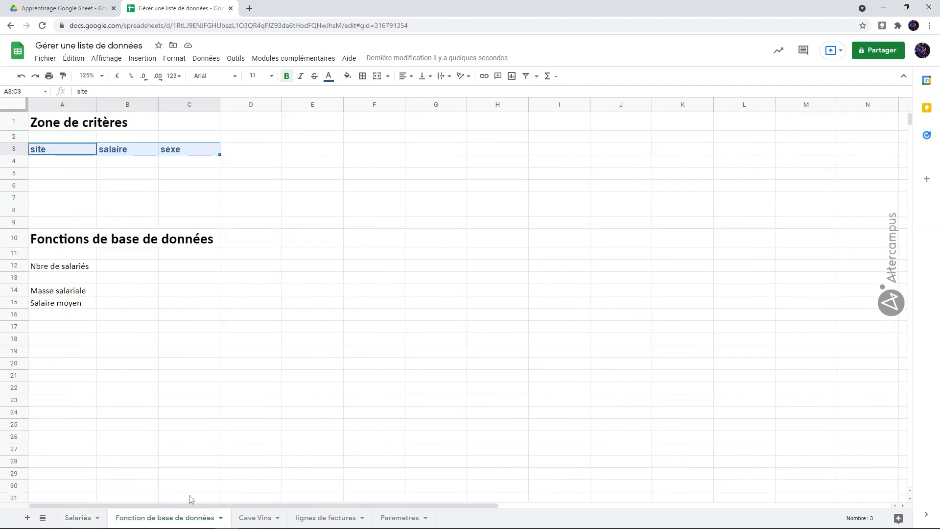
click(260, 156)
text(age)
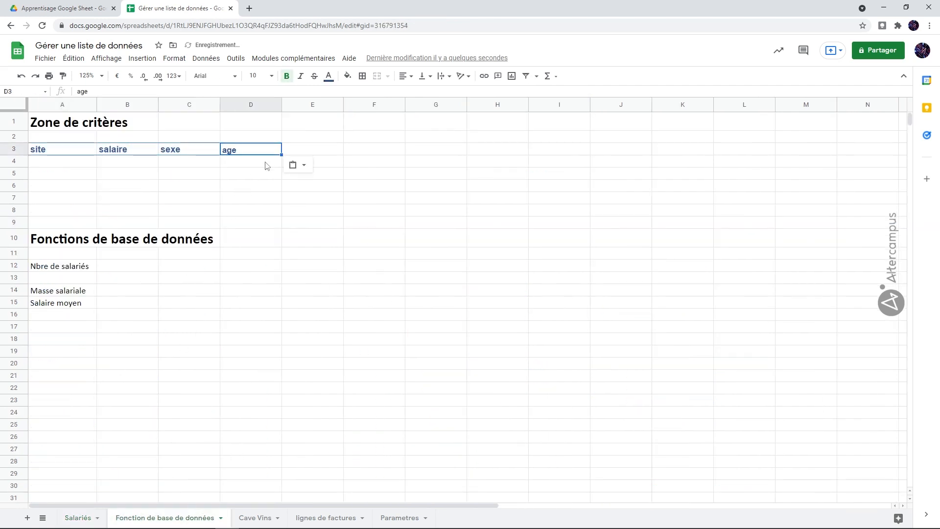
click(258, 175)
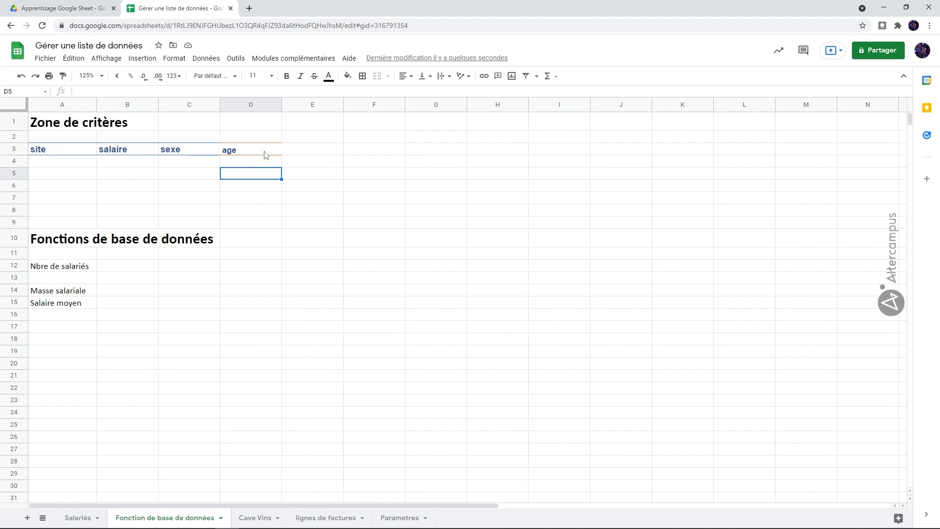
Step: Repeat the salaire header in a new column inserted before sexe, and repeat the age header in F3
click(143, 169)
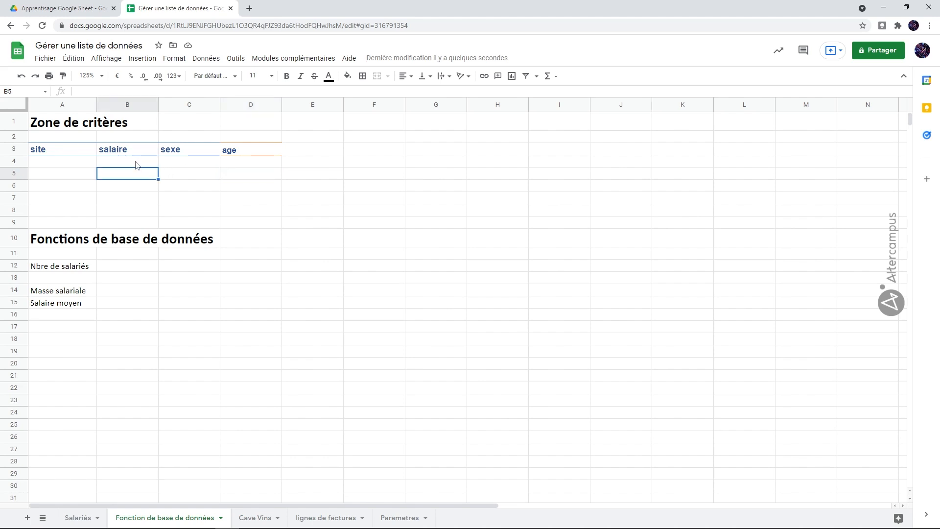
click(184, 109)
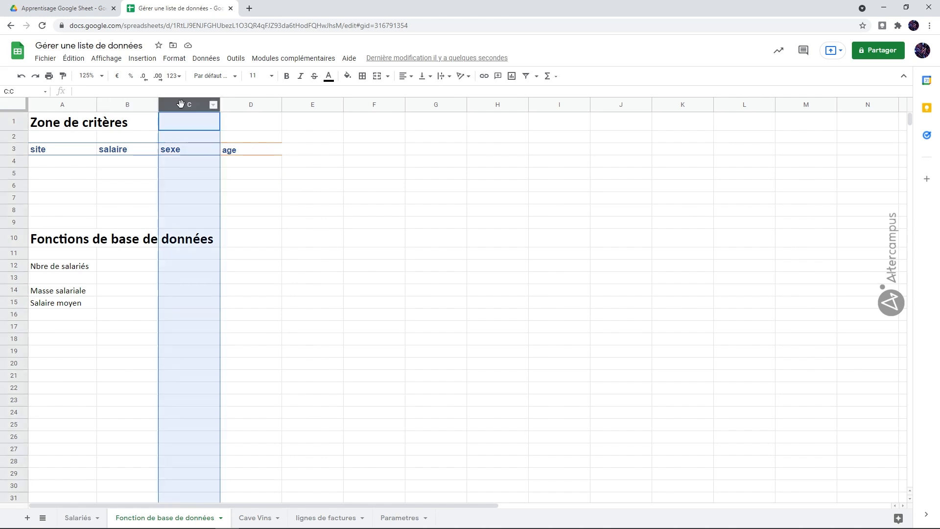
right_click(183, 109)
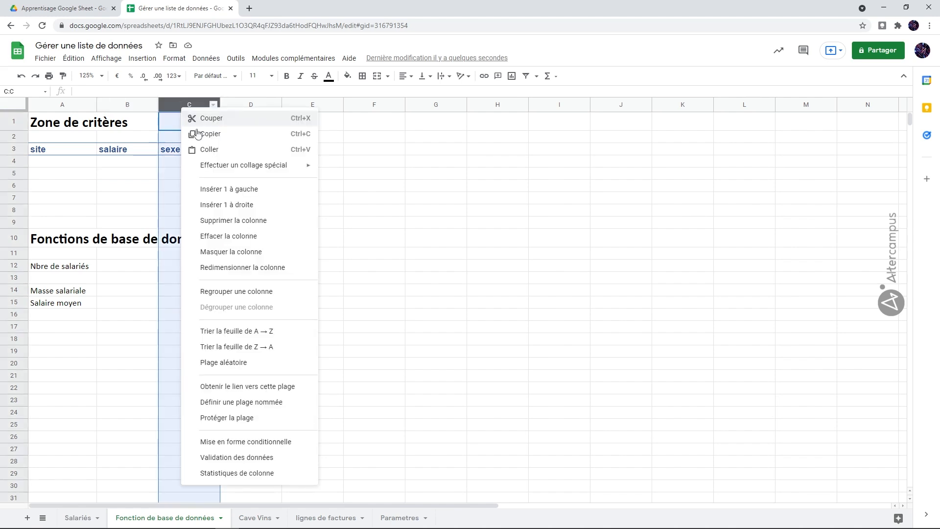
click(213, 189)
click(139, 153)
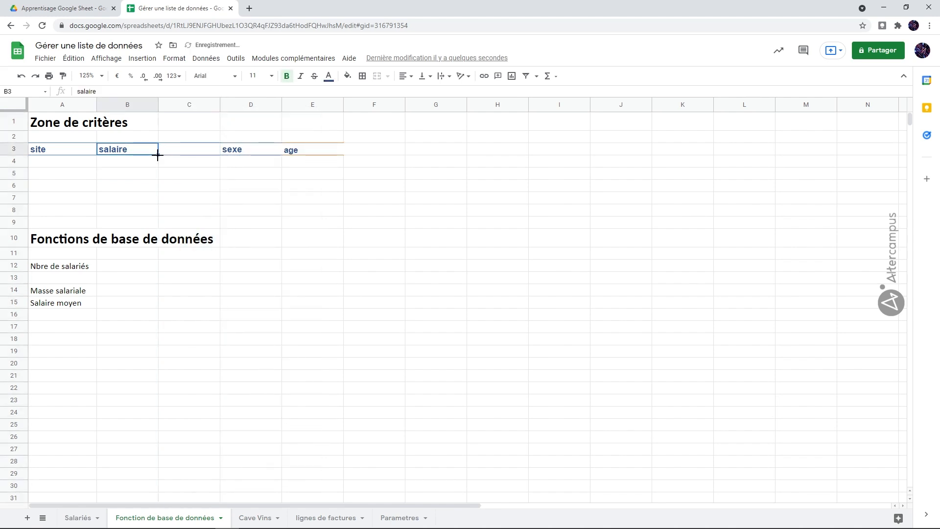
drag(195, 150, 188, 151)
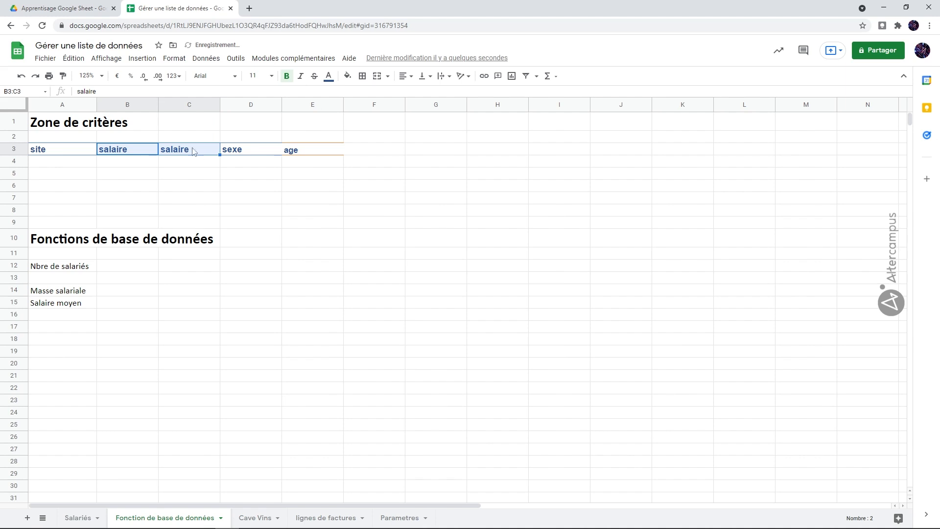
click(316, 151)
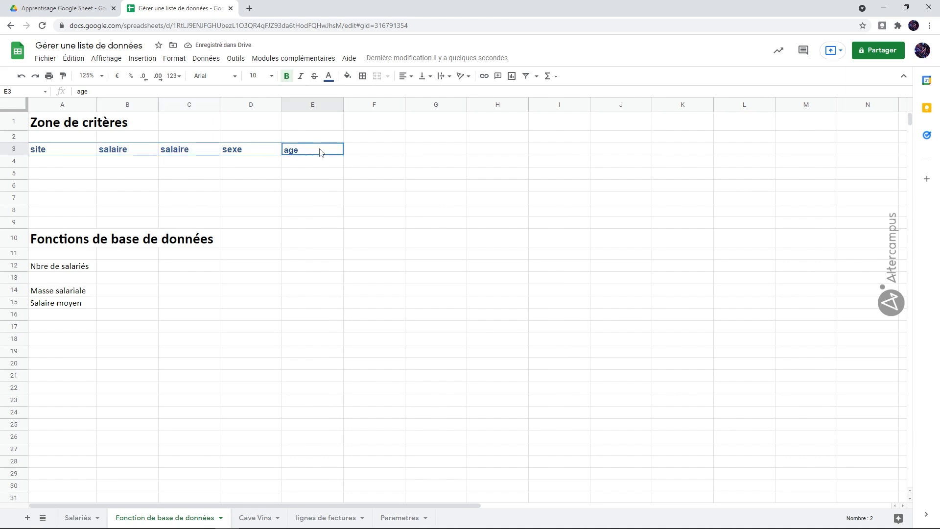
drag(344, 154, 374, 156)
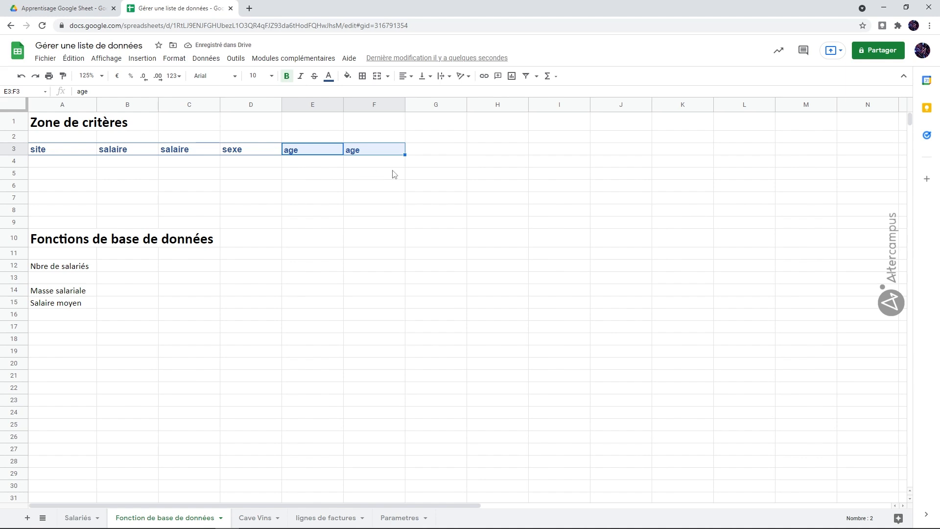
Step: Enter Toulouse as the site criterion in A4 and femme as the sexe criterion in D4
click(81, 165)
text(Toulouse)
key(Right)
key(Right)
key(Right)
key(Left)
key(Right)
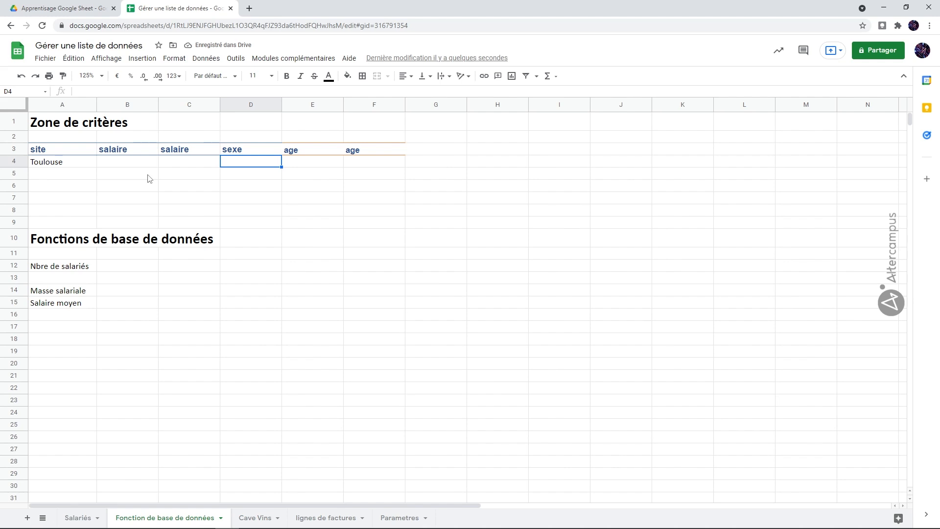
text(femme)
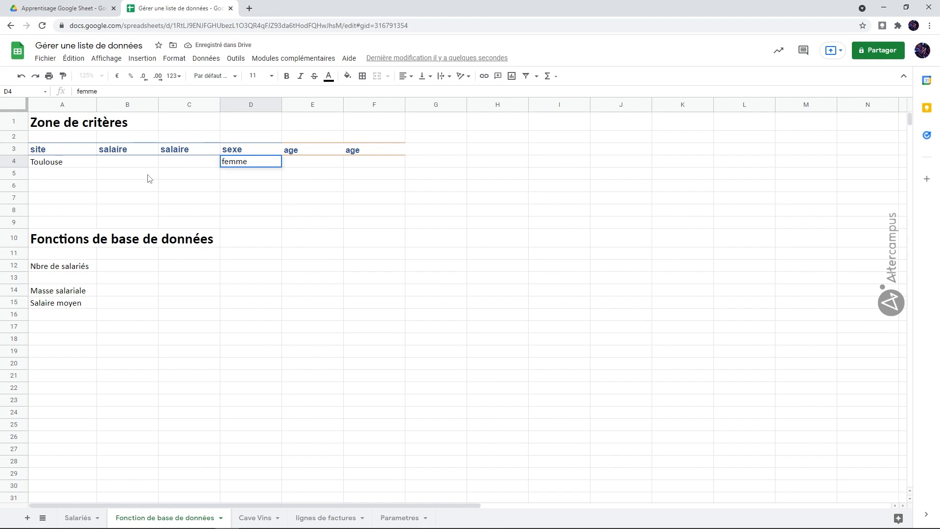
Step: Enter the salary criteria >=25000 in B4 and <=50000 in C4
key(Left)
key(Left)
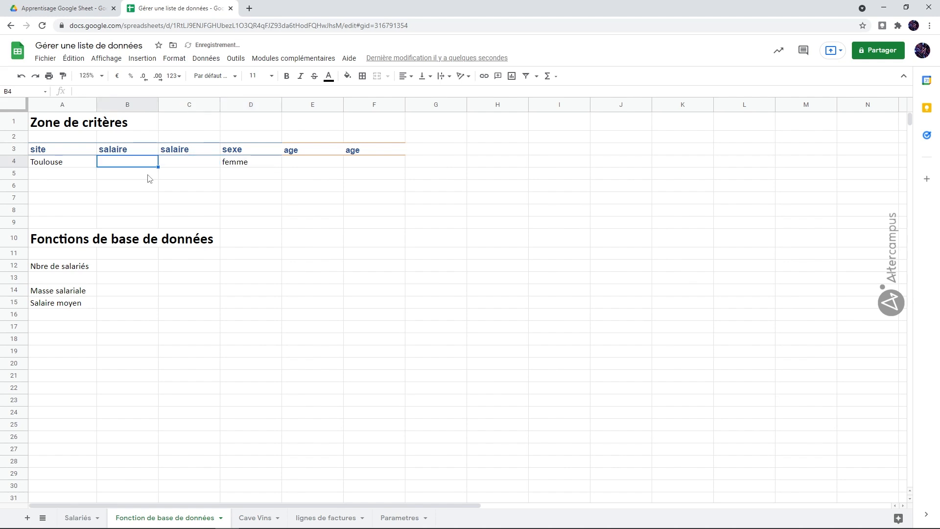
text(>=25000)
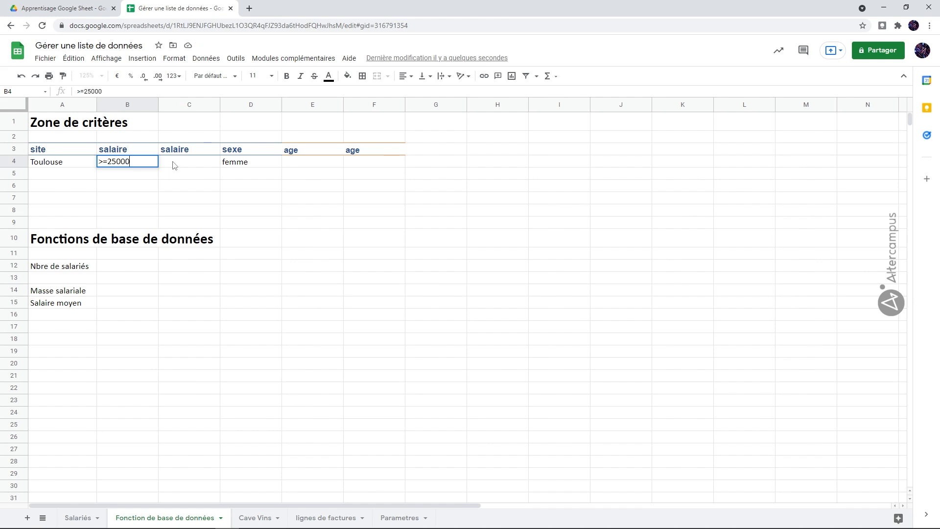
click(174, 165)
text(<=50000)
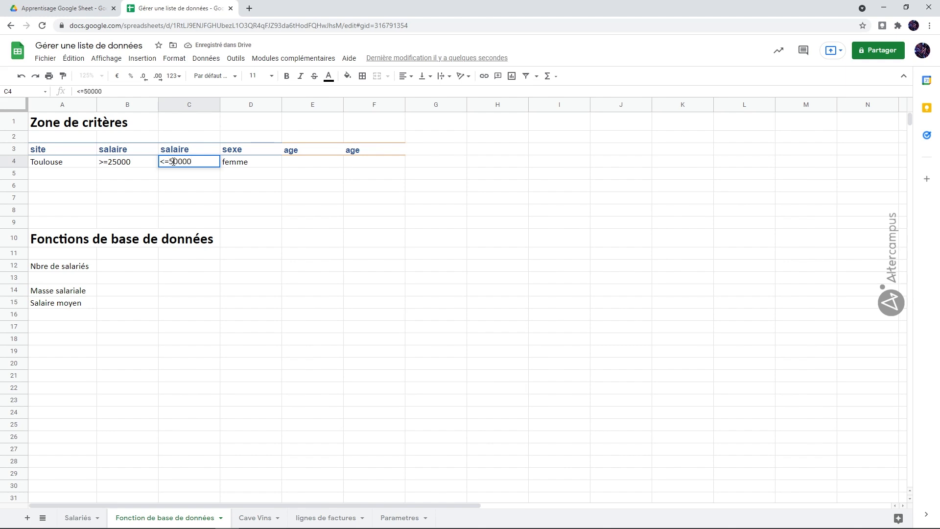
Step: Enter >=30 as the criterion under the first age header in E4
click(302, 163)
text(>)
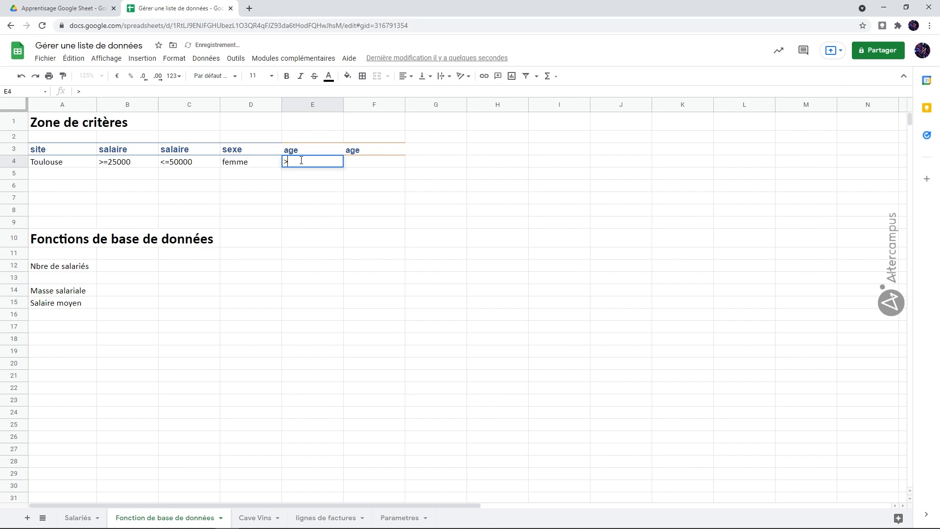
text(=30)
click(362, 168)
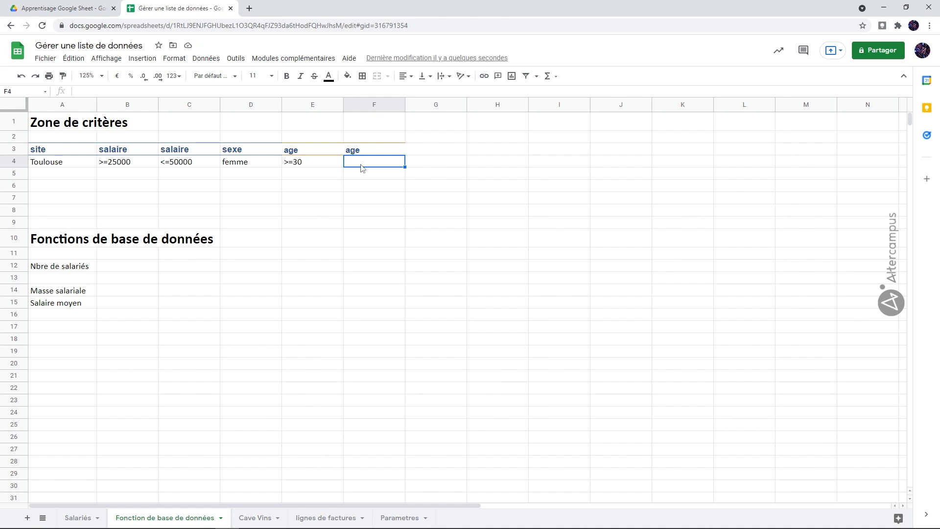
click(81, 164)
click(156, 166)
click(186, 164)
click(258, 164)
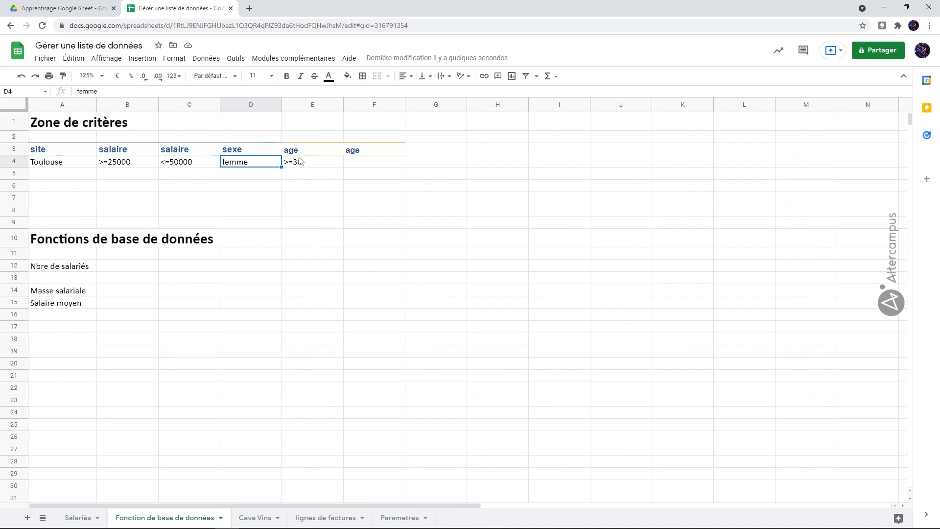
Step: Add a second criteria row with Lille as the site in A5 and femme as the sexe in D5
click(67, 176)
text(L)
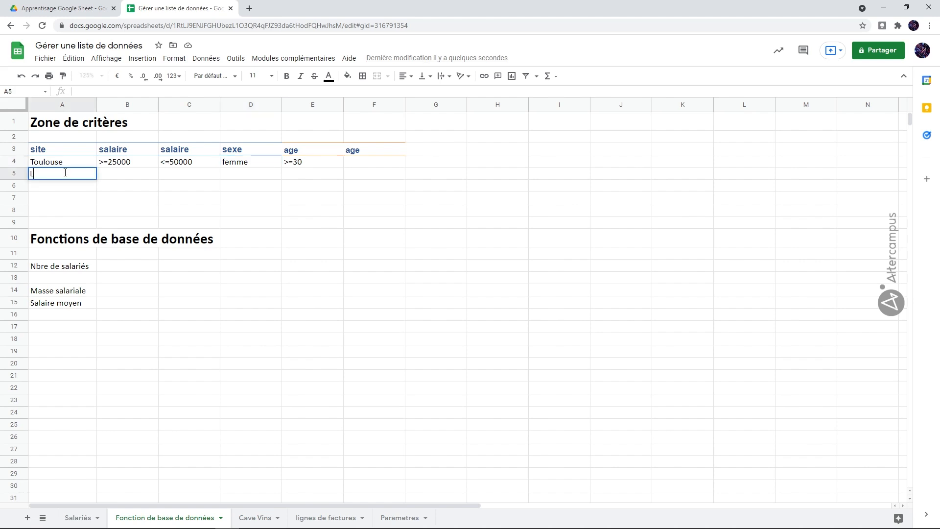
text(ille)
click(249, 176)
text(femme)
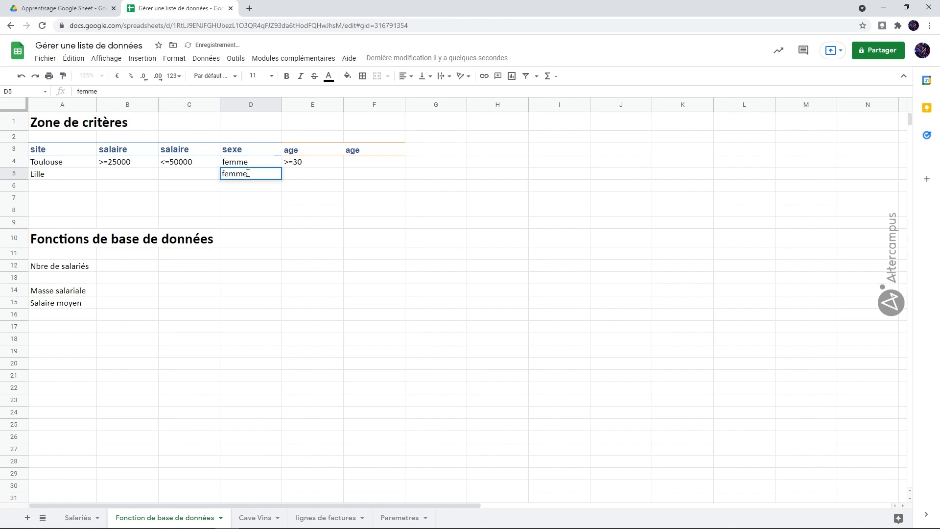
key(Return)
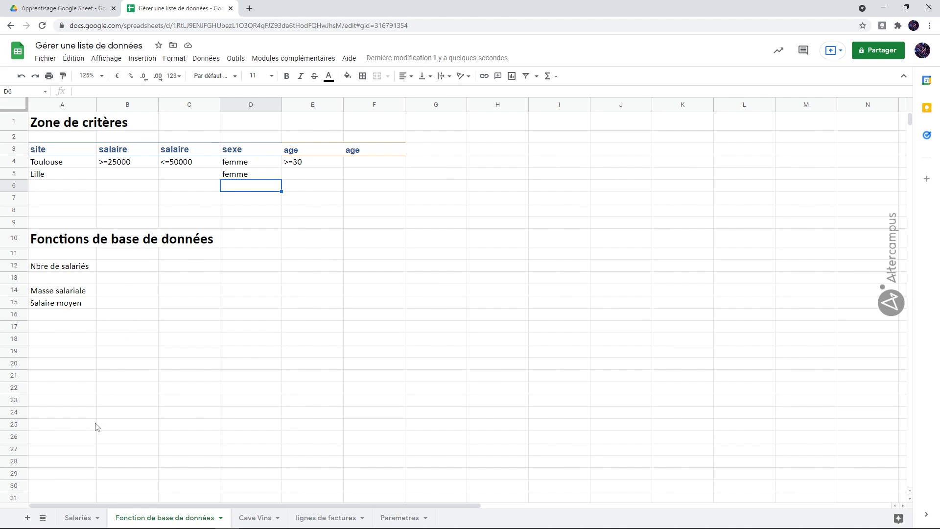
Step: Define the whole employee list on the Salariés sheet, A9:J294 including headers, as the named range BDEmployes
click(89, 517)
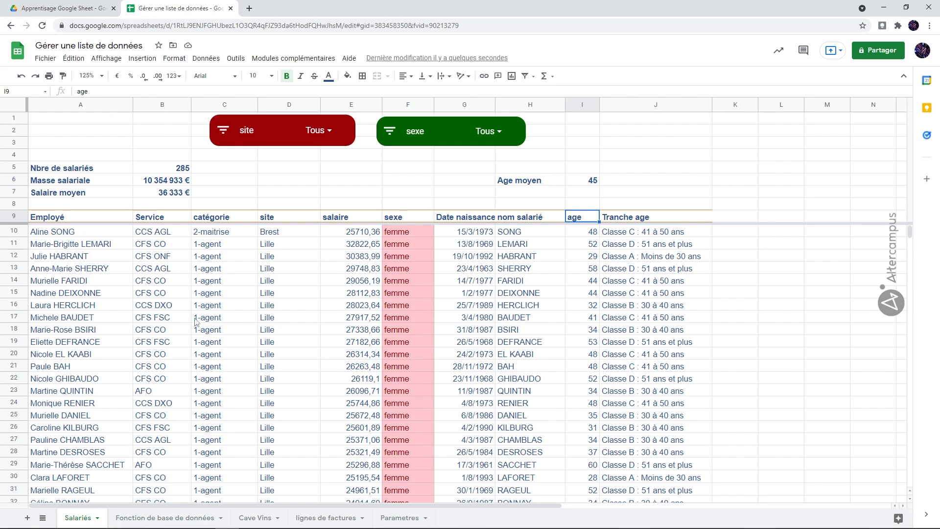
click(166, 518)
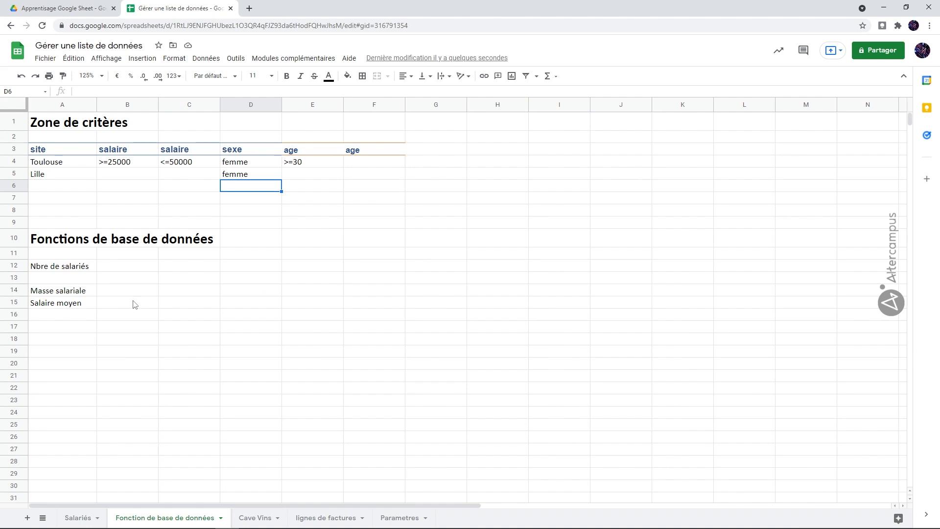
click(90, 517)
click(125, 285)
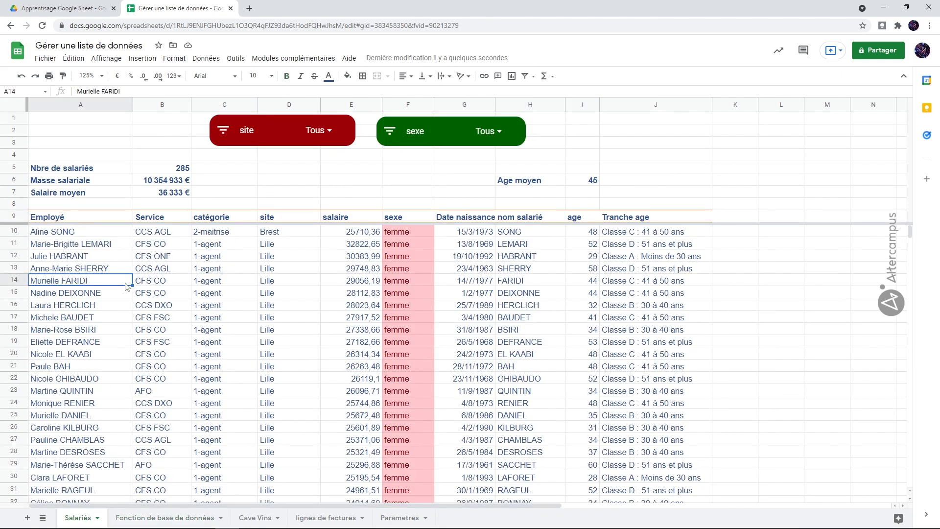
key(ctrl+a)
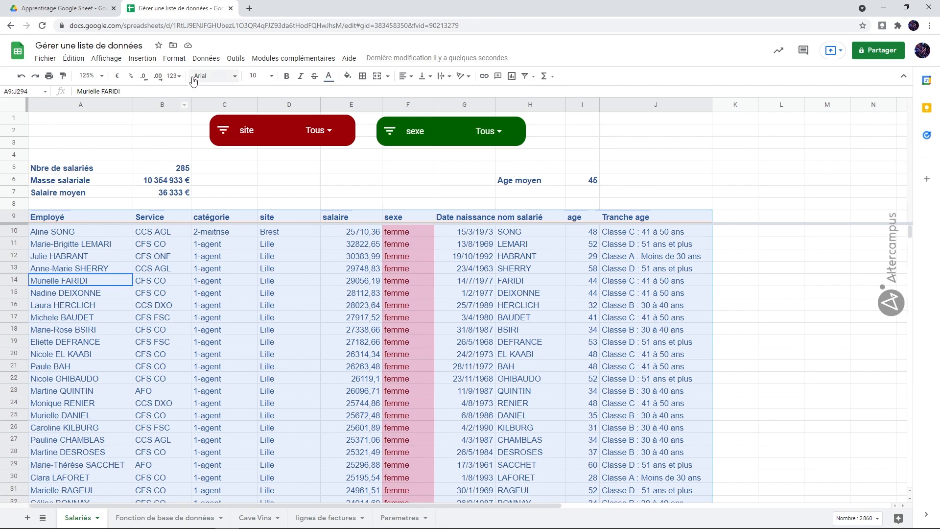
click(202, 59)
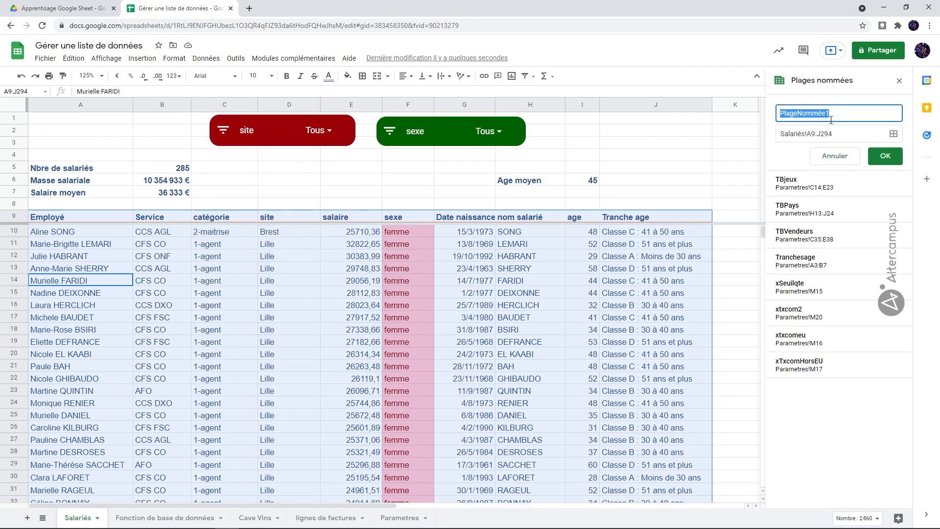
text(BDEm)
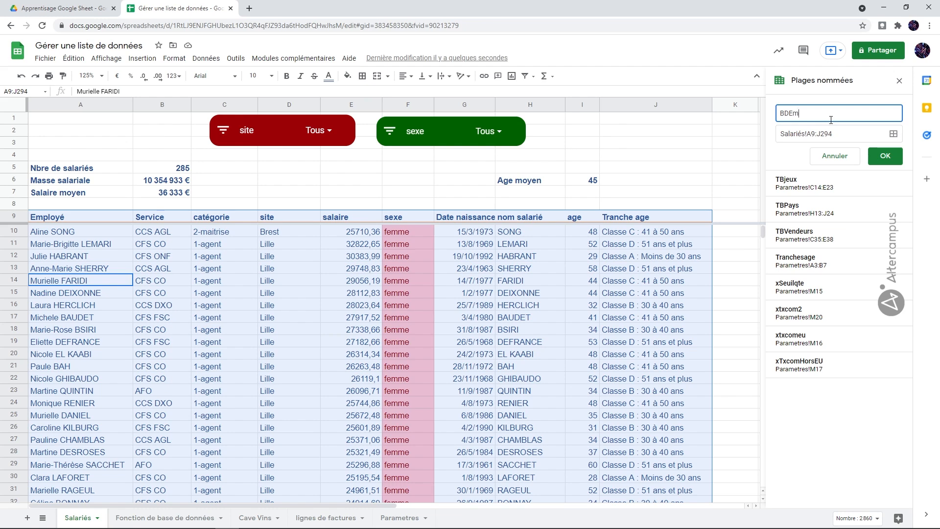
text(ployes)
click(886, 156)
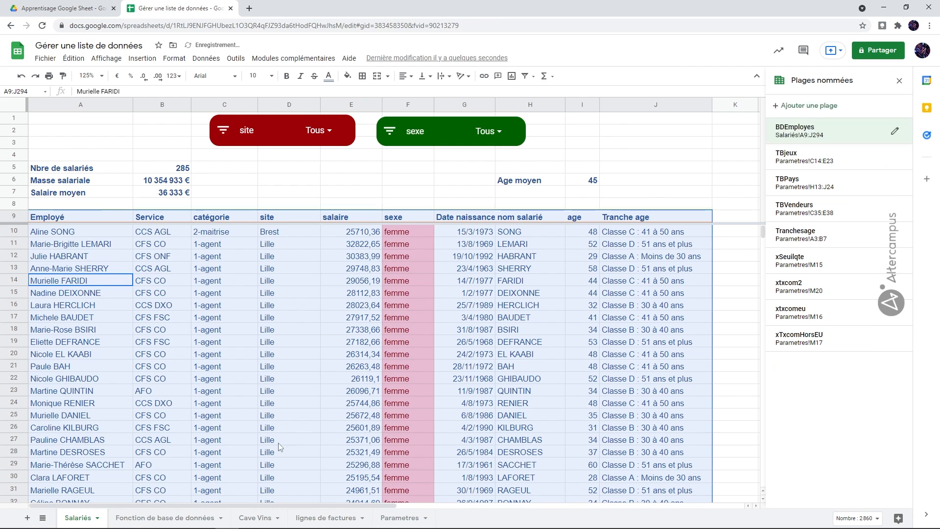
Step: Begin a BDNBVAL formula in B12 of the Fonction de base de données sheet, using BDEmployes as the database
right_click(185, 517)
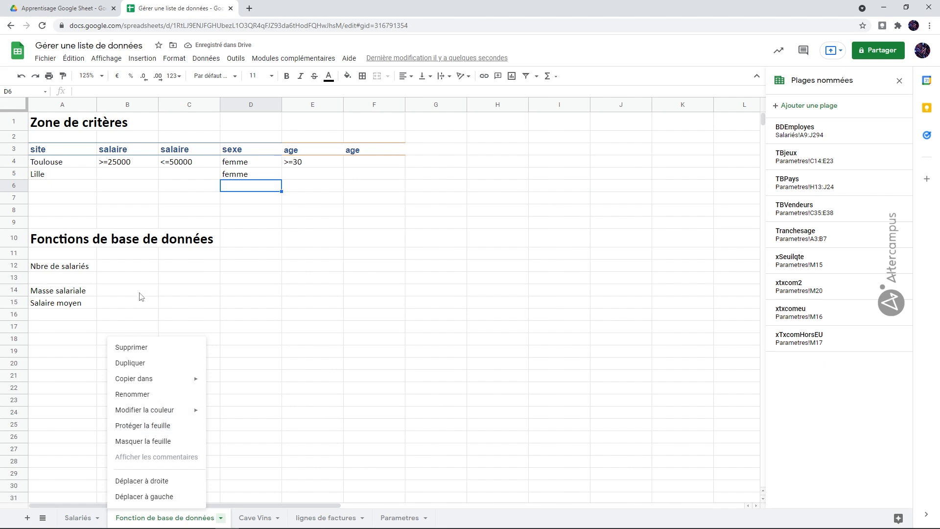
click(137, 273)
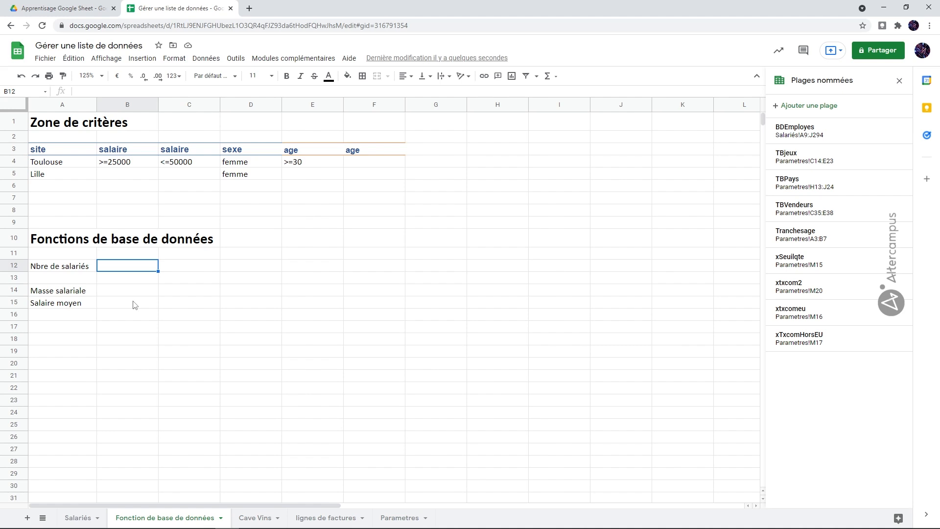
text(=)
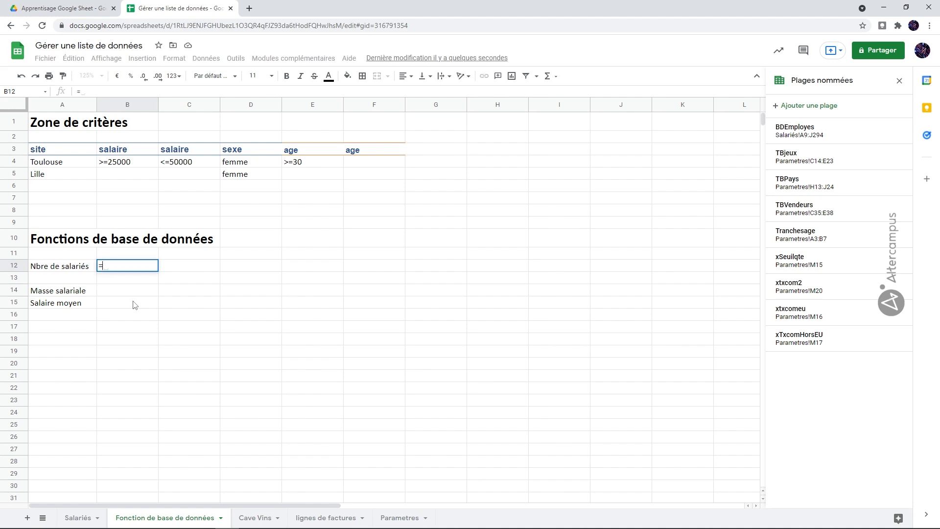
text(bd)
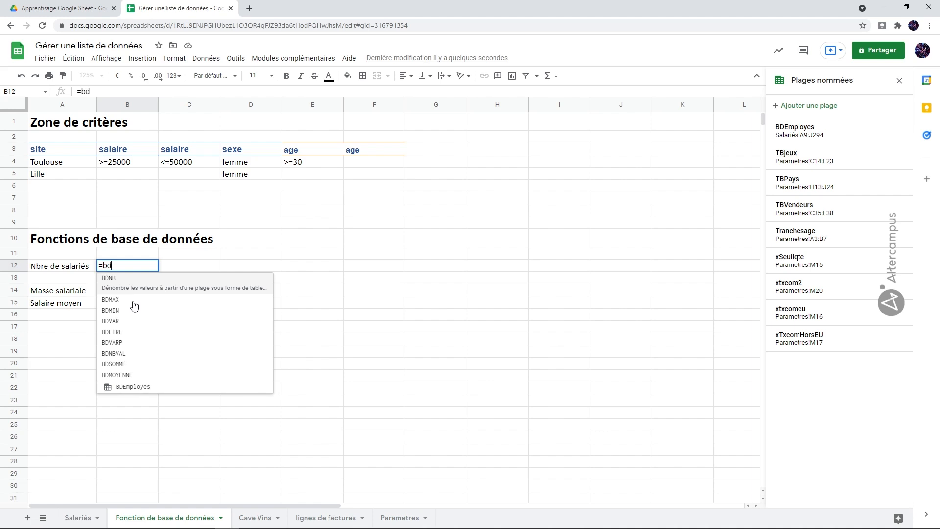
click(129, 348)
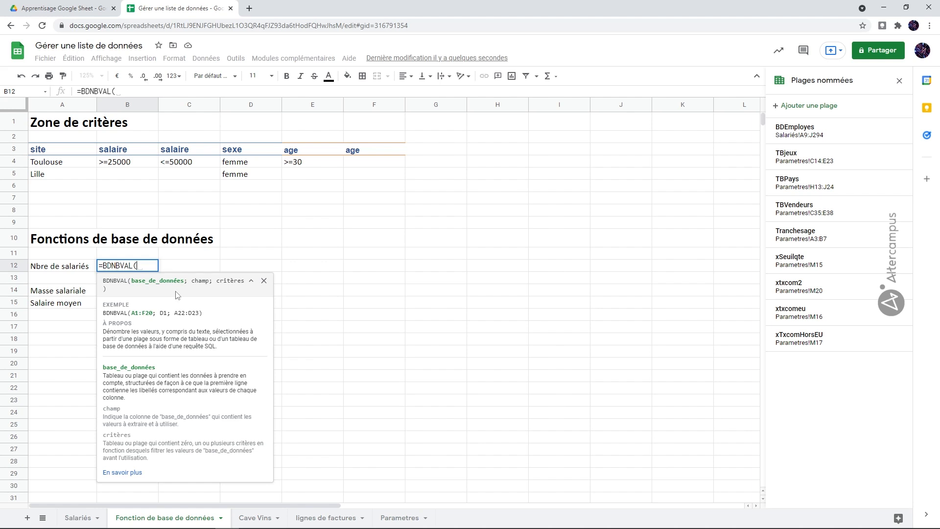
text(BD)
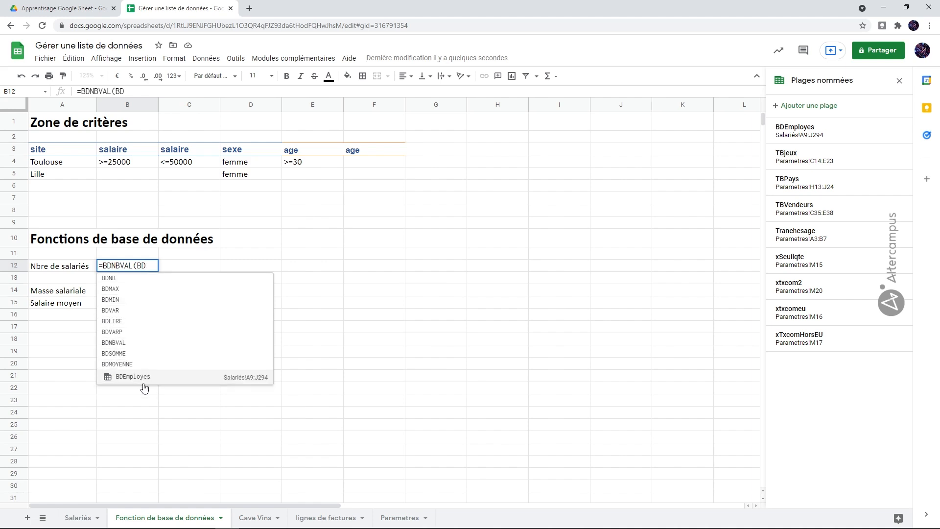
click(144, 380)
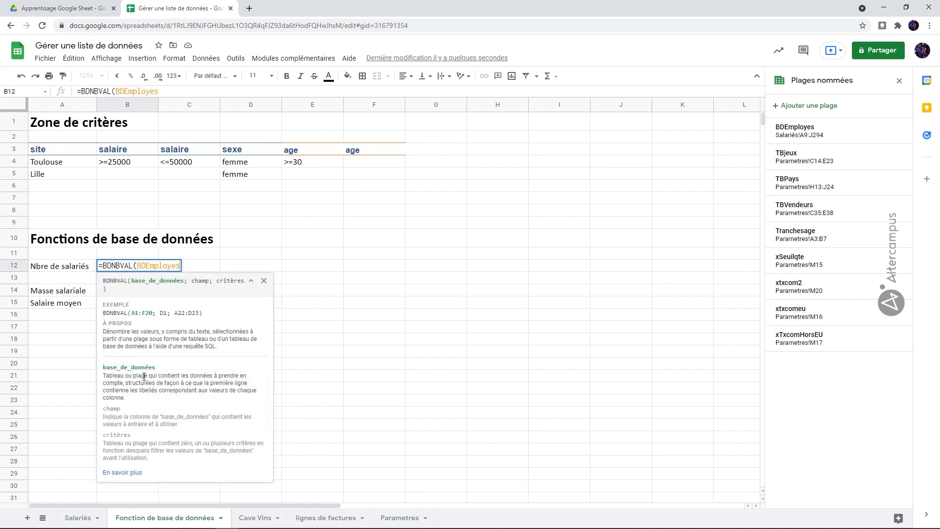
text(;)
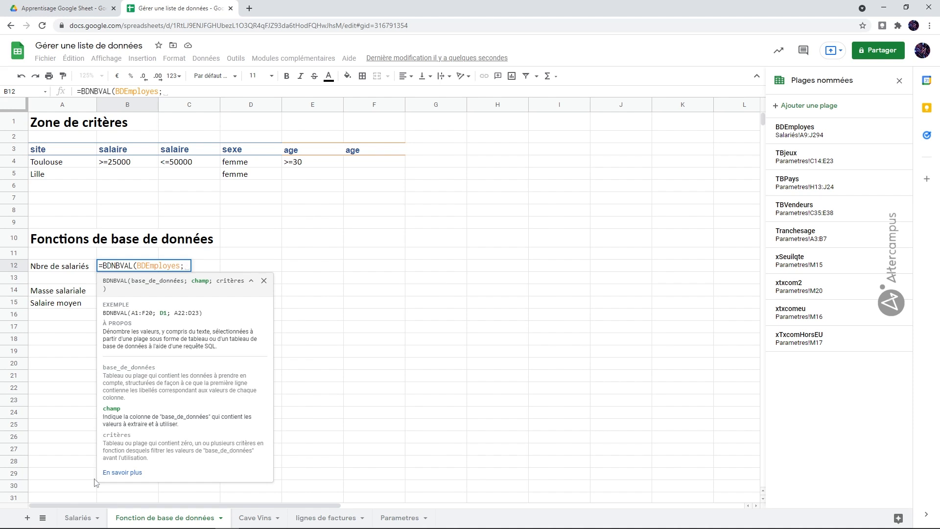
Step: Set the formula's field argument to the Employé header, cell A9 on the Salariés sheet
click(84, 515)
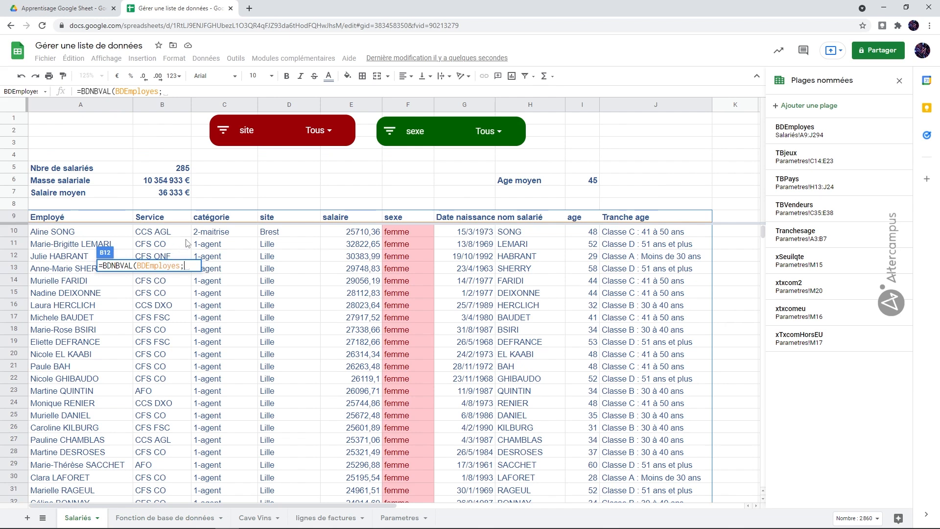
click(98, 219)
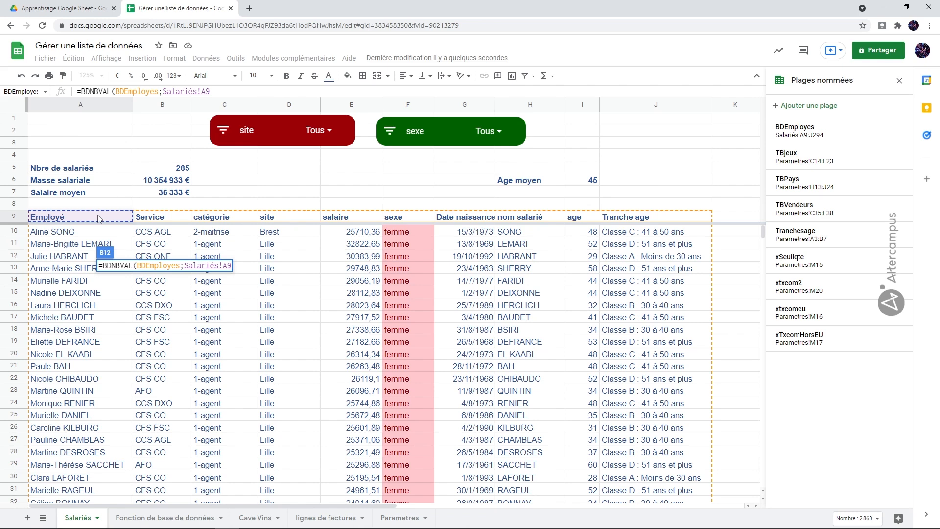
text(;)
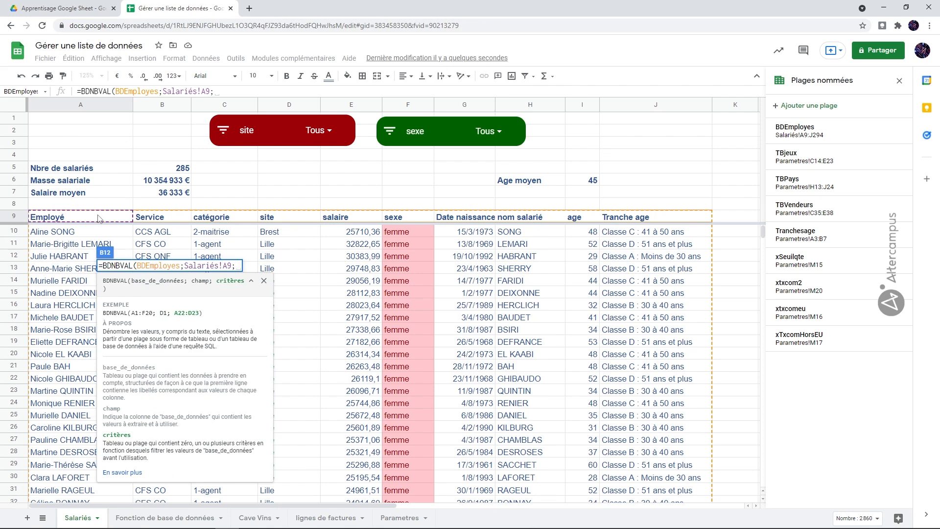
Step: Complete the headcount formula with the criteria range A3:E5 from the criteria area, made absolute as $A$3:$E$5
click(143, 515)
drag(49, 150, 324, 180)
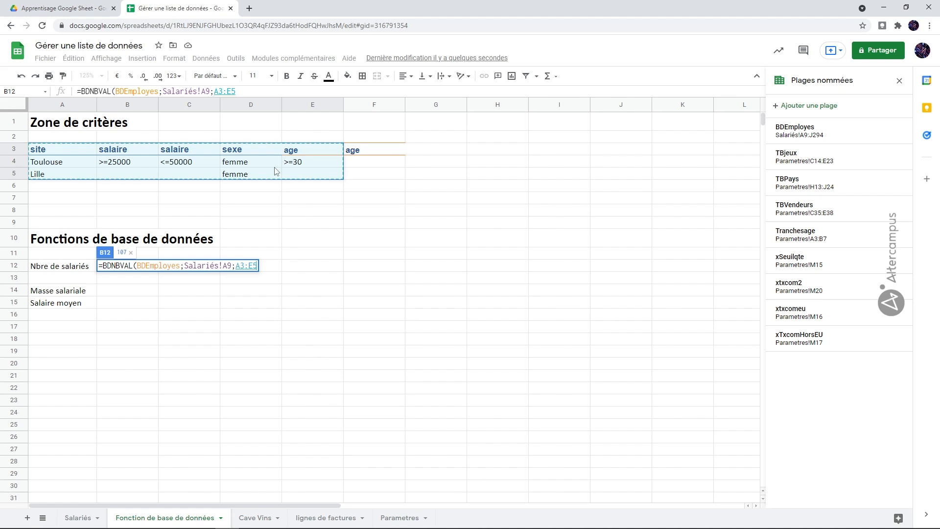
text())
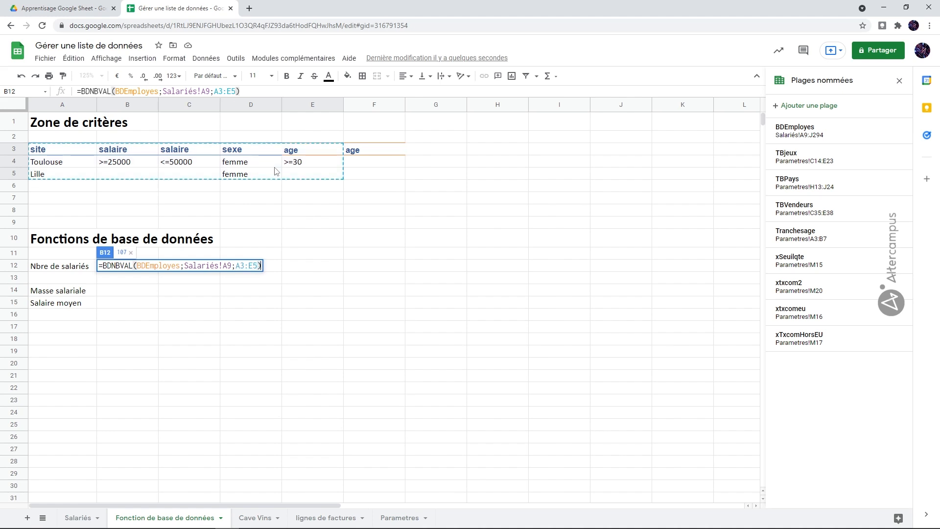
key(BackSpace)
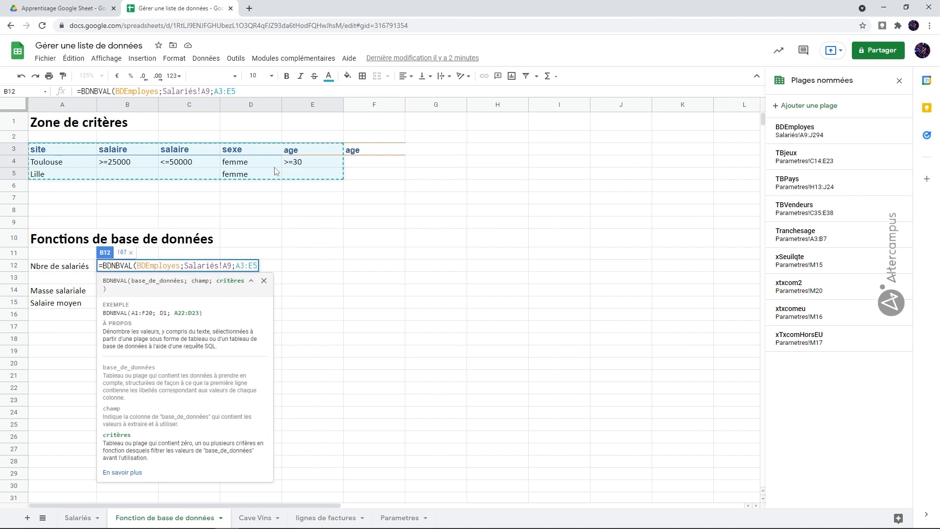
key(F4)
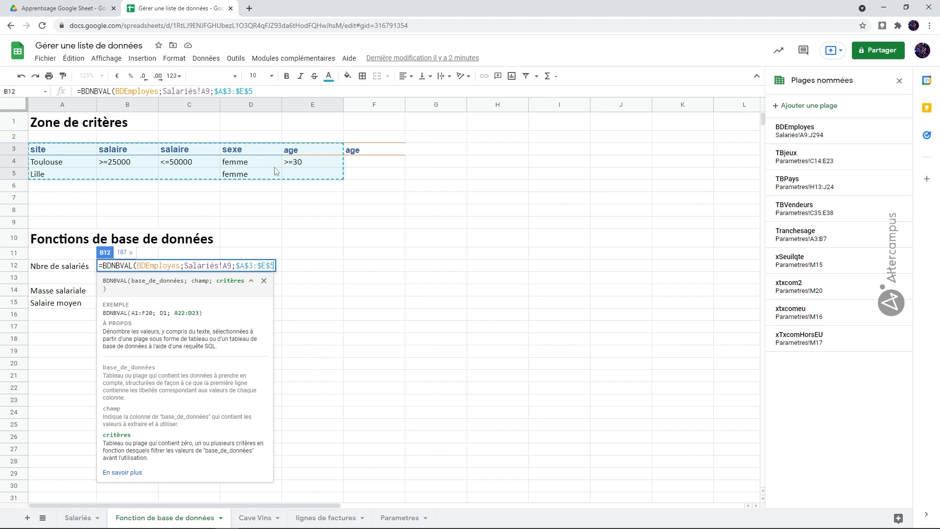
text())
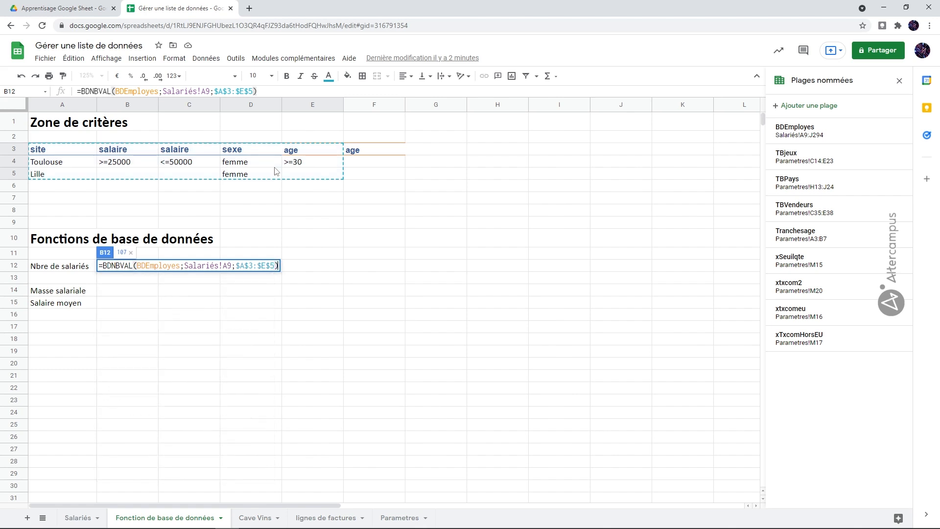
key(Return)
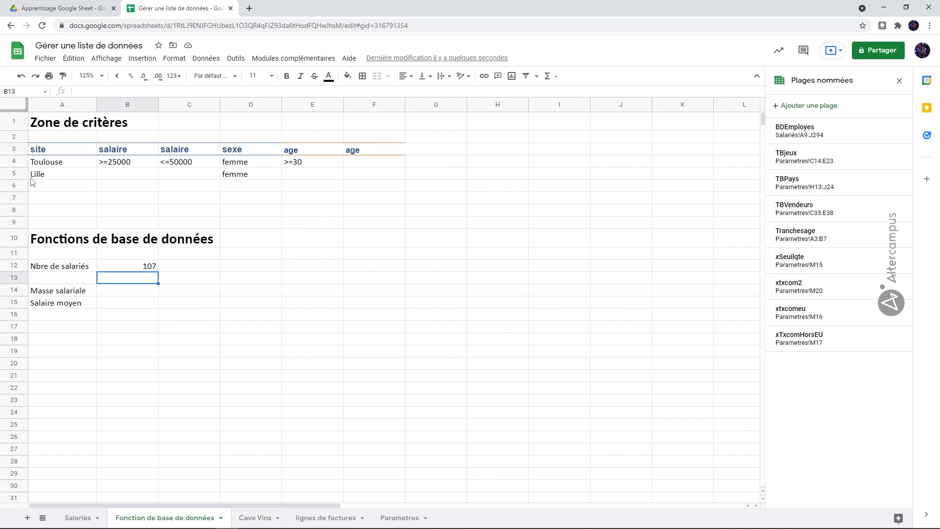
Step: Clear all criteria in A4:F6 to test the headcount formula, and undo the deletion
drag(61, 165, 370, 182)
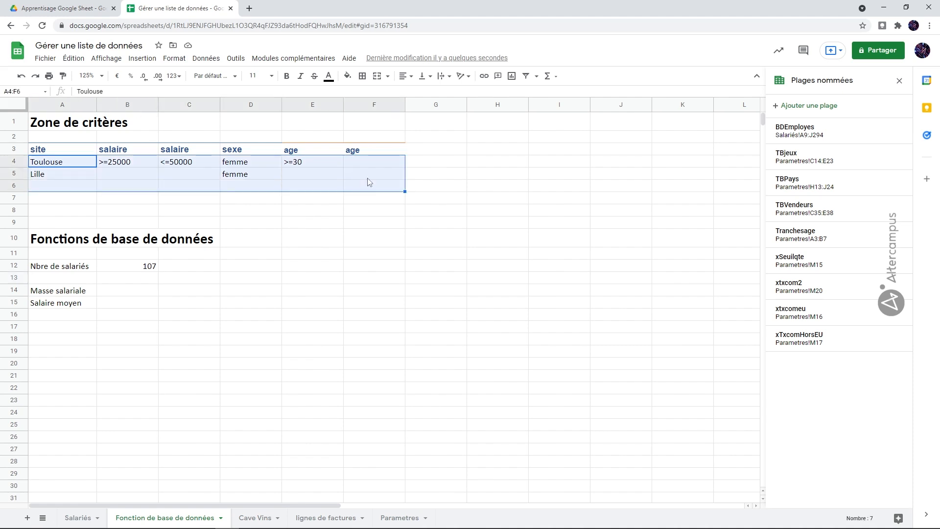
key(Delete)
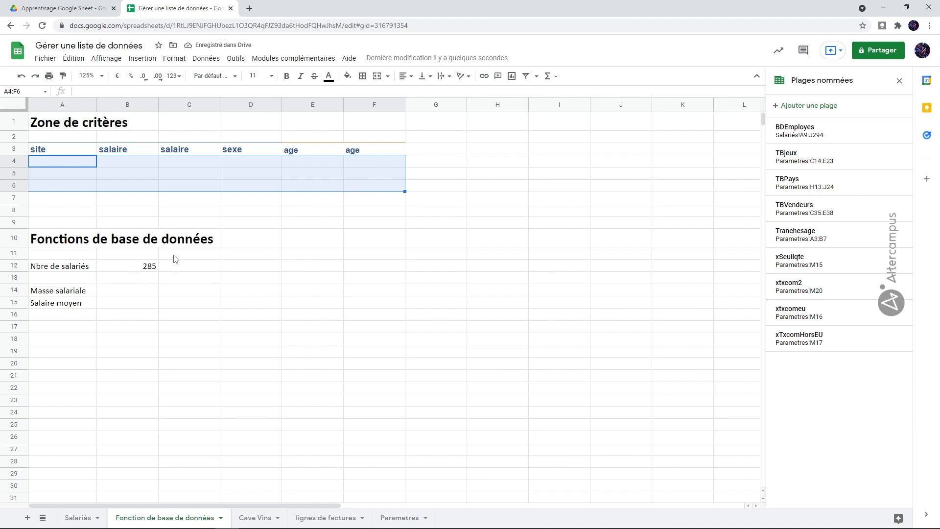
click(21, 76)
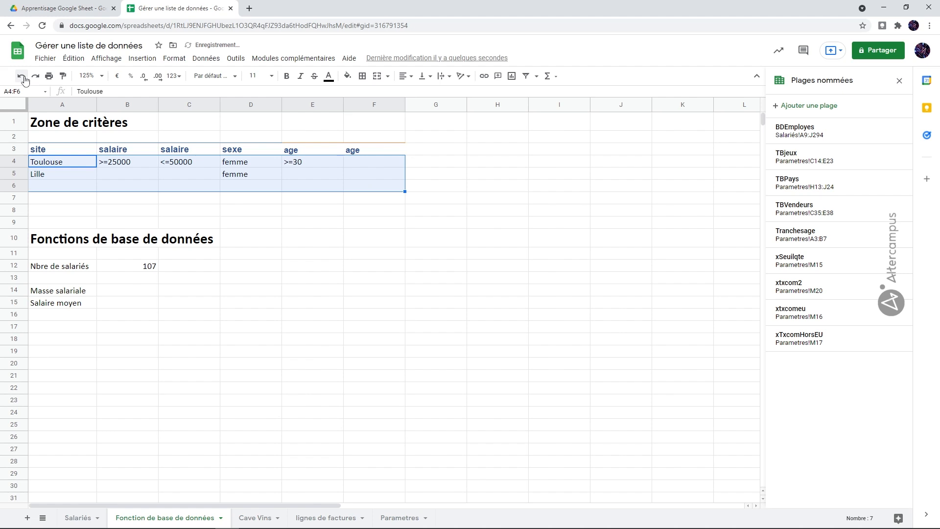
click(134, 220)
Step: Delete the second criteria row's entries, femme in D5 and Lille in A5
click(247, 175)
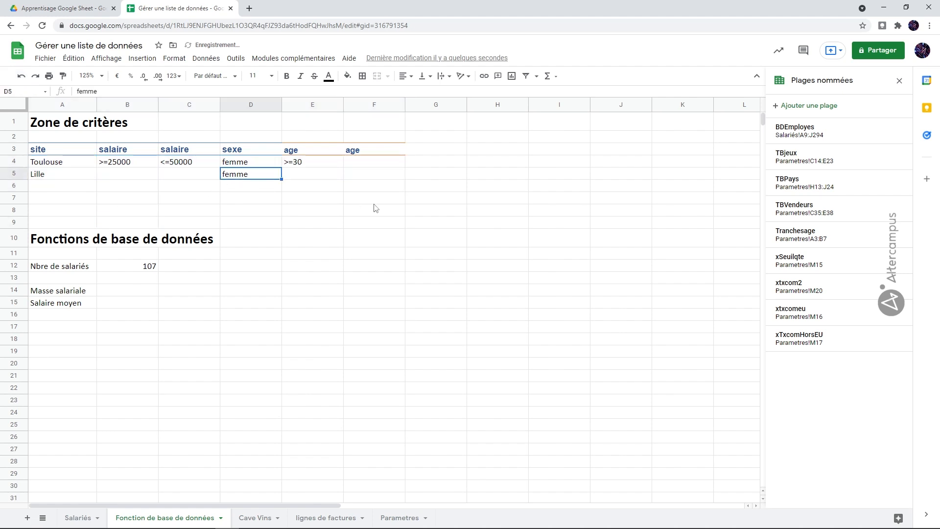
key(Delete)
click(73, 178)
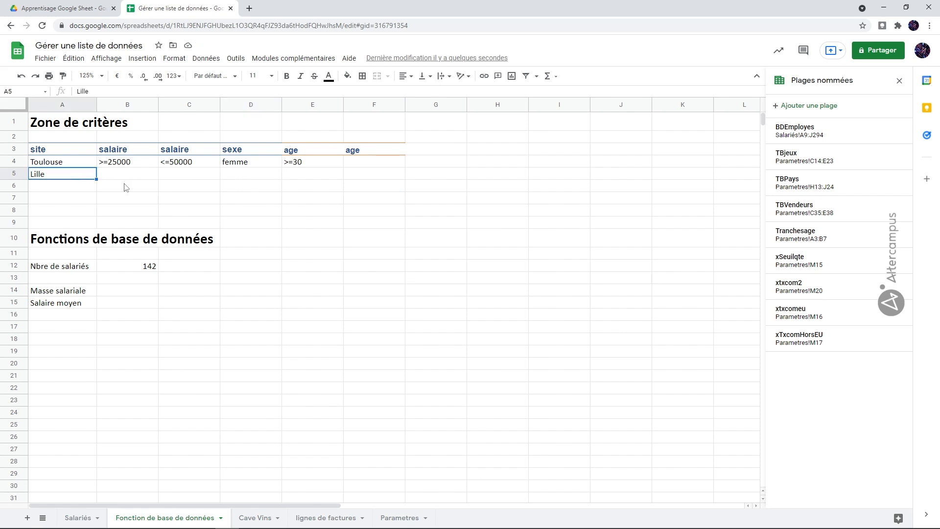
key(Delete)
Step: Check the criteria range used by the headcount formula and fill its empty second row with bidule in A5
drag(49, 156, 302, 175)
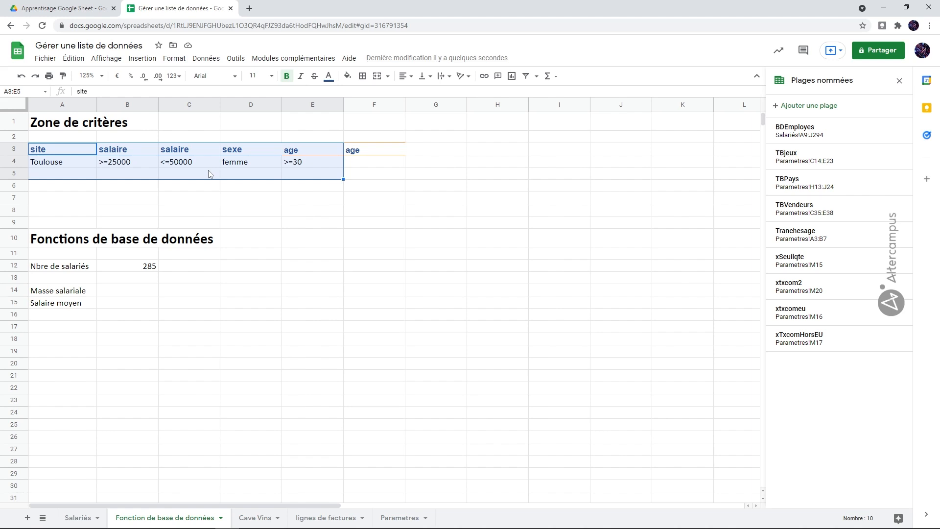
click(143, 269)
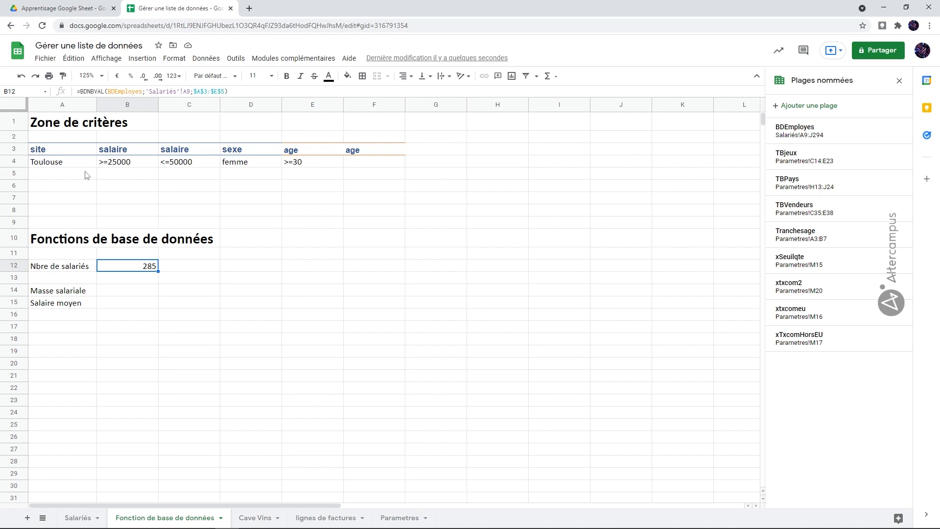
click(59, 176)
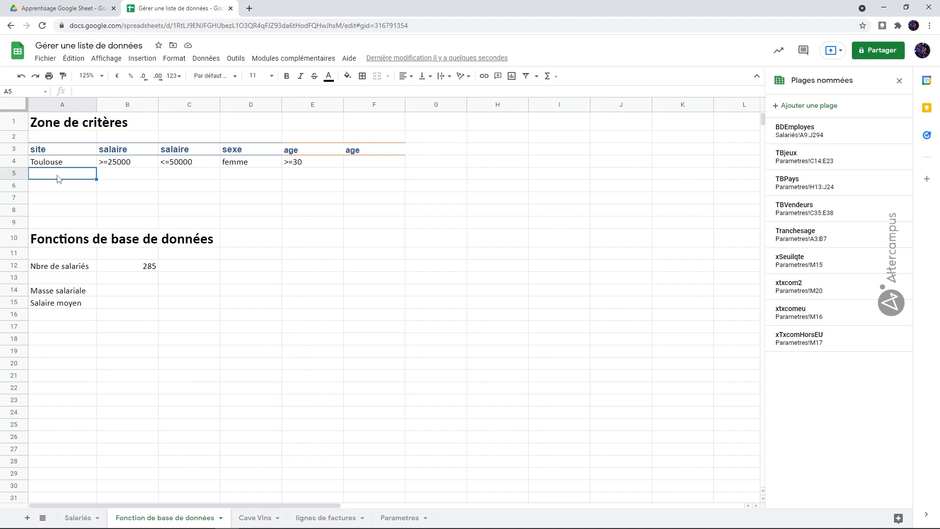
text(bidule)
key(Return)
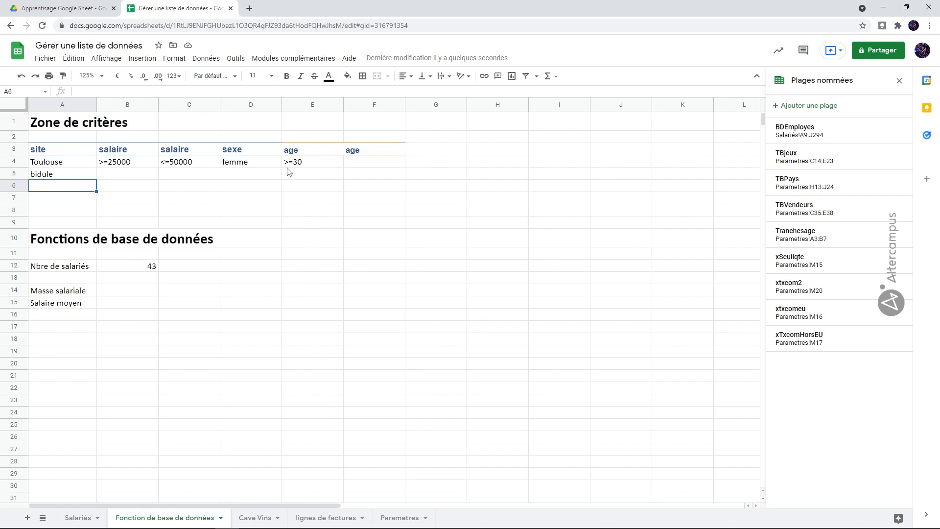
Step: Start a BDSOMME formula in B14 for the Masse salariale, using the named range BDEmployes as its database
click(138, 296)
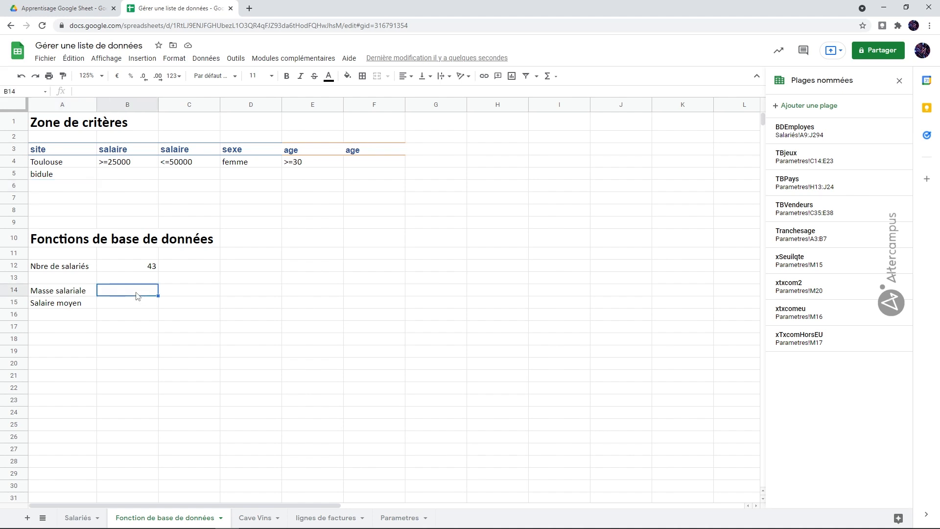
text(=bd)
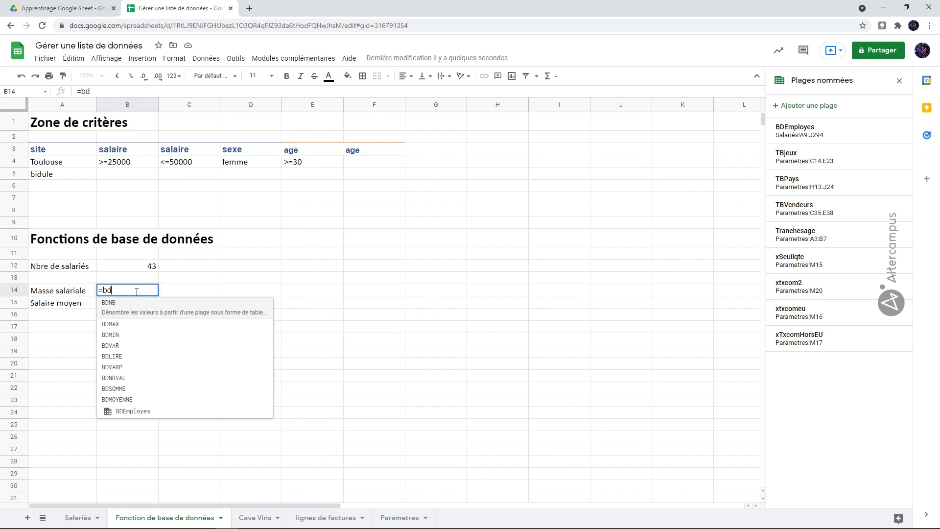
click(127, 388)
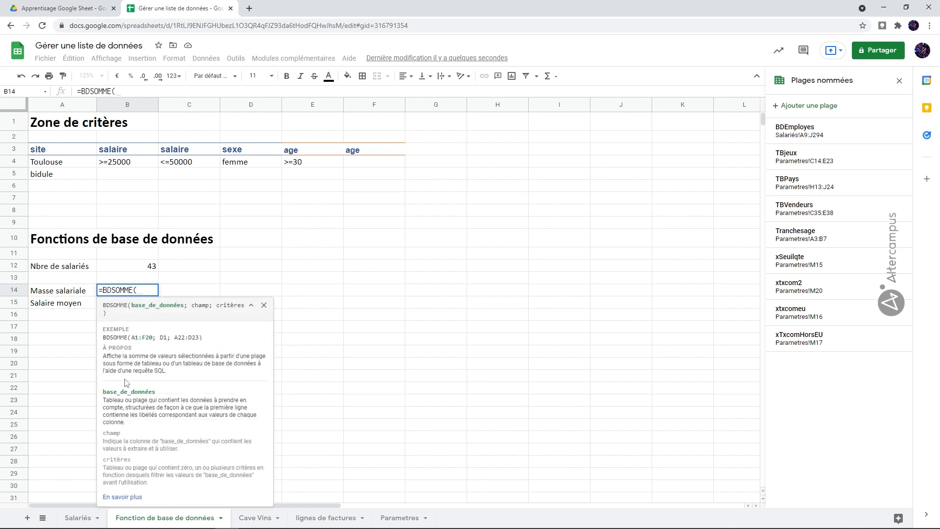
text(bd)
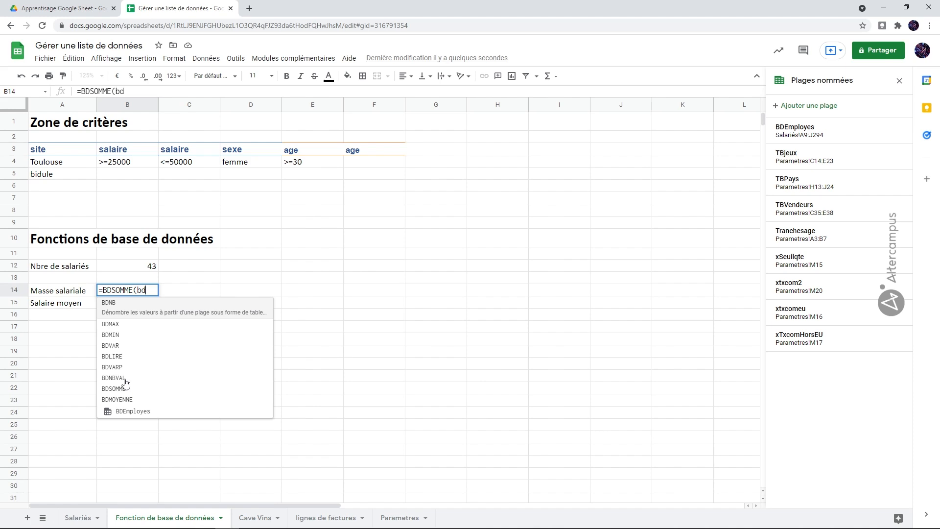
click(141, 410)
text(;)
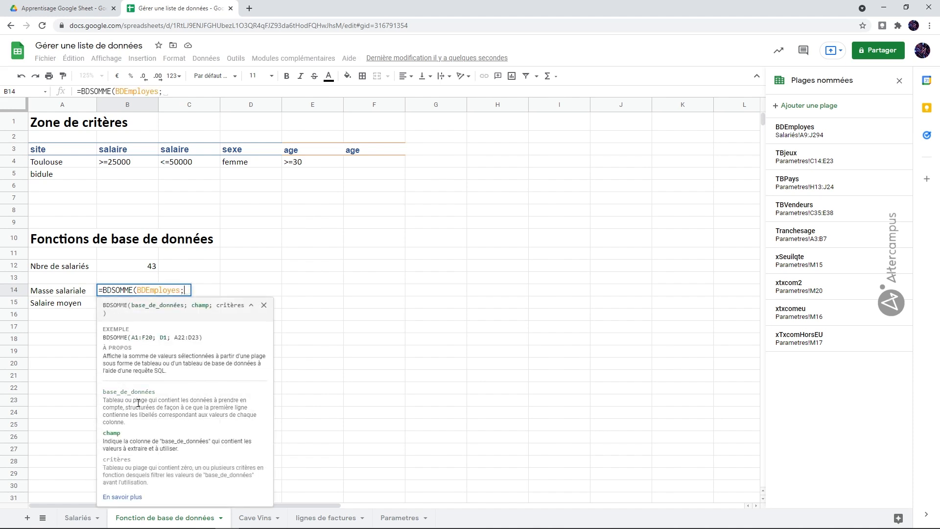
Step: Set the formula's field argument to the salaire header, cell E9 of the Salariés sheet
click(76, 518)
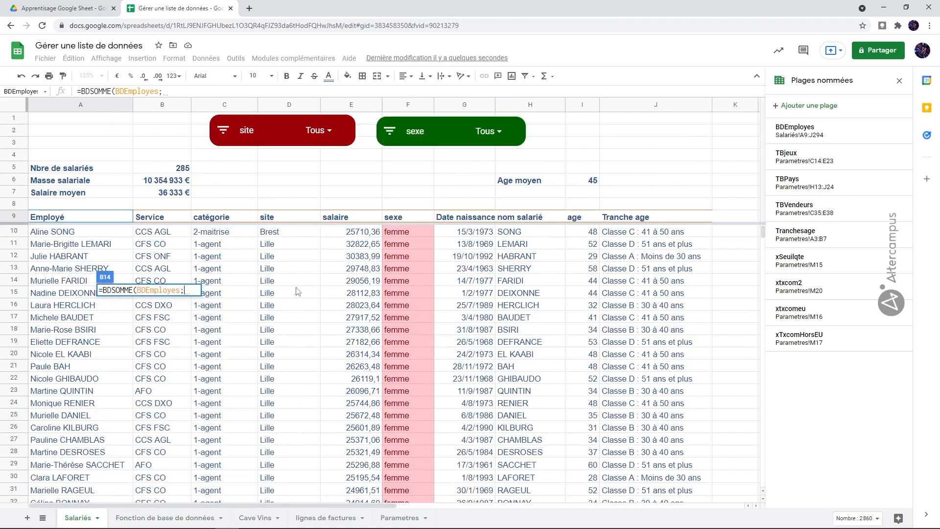
click(344, 220)
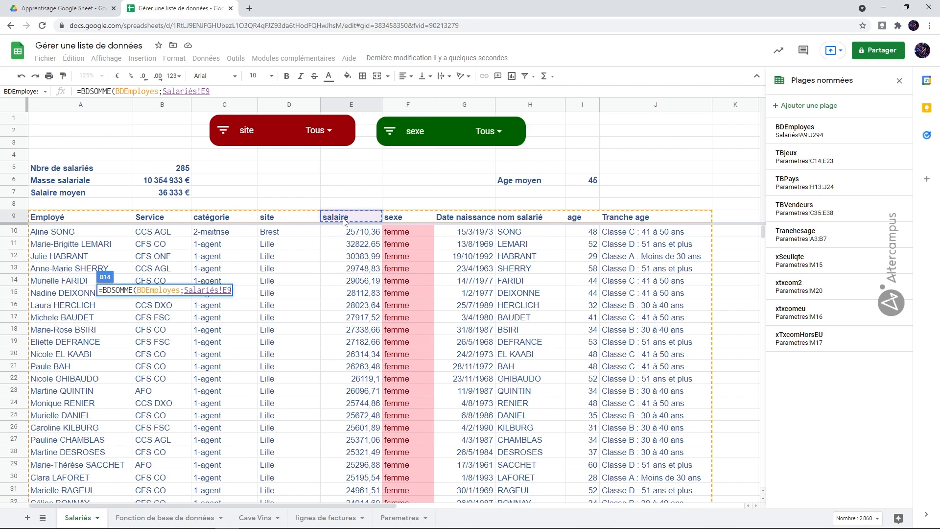
text(;)
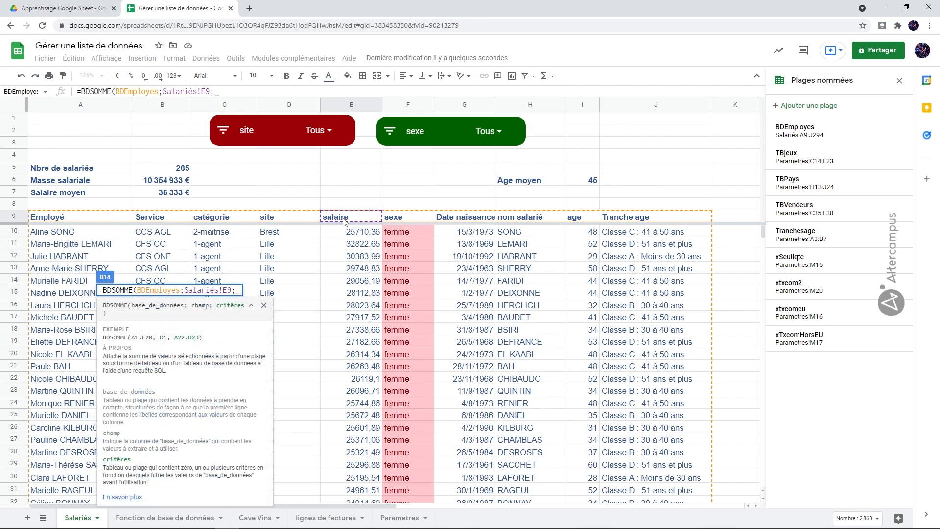
Step: Complete the payroll formula with the criteria range A3:E5 from the criteria area, made absolute as $A$3:$E$5
click(167, 515)
drag(50, 149, 300, 179)
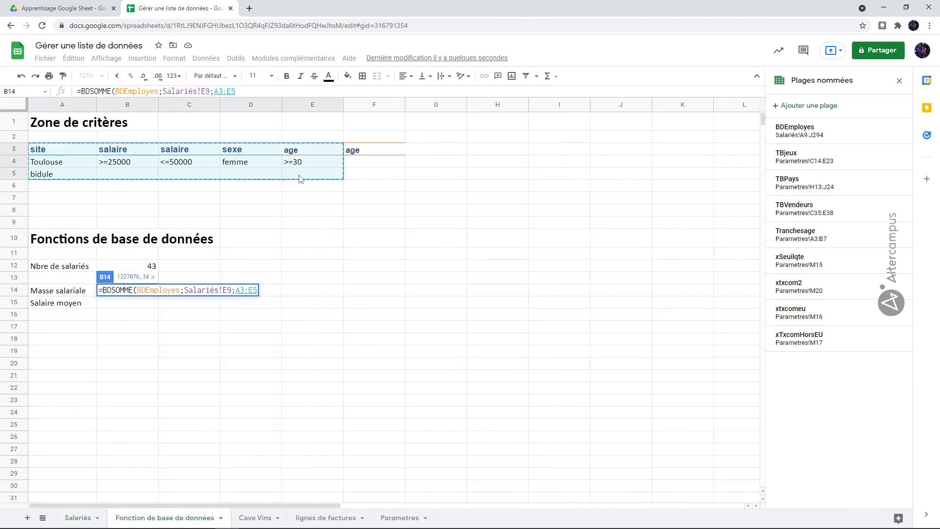
key(F4)
text())
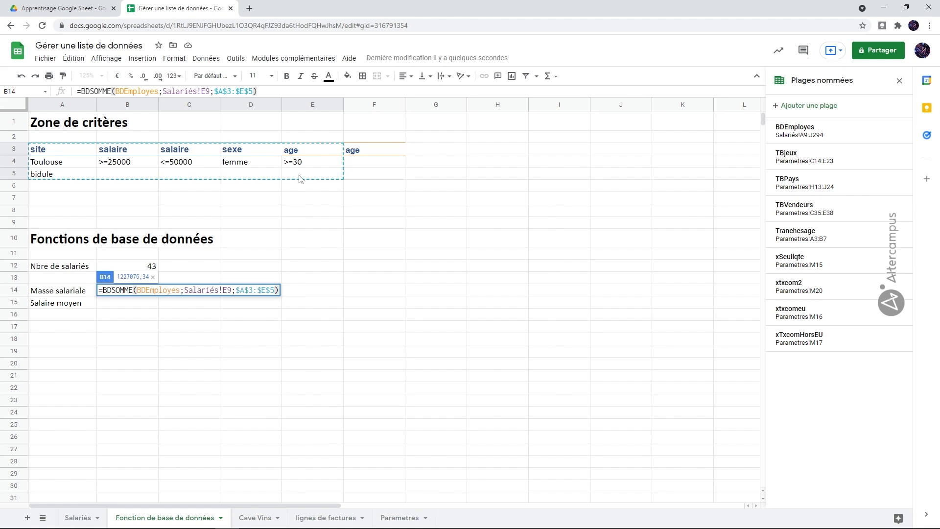
key(Return)
Step: Format the total payroll in B14 as euro currency without decimals
click(140, 293)
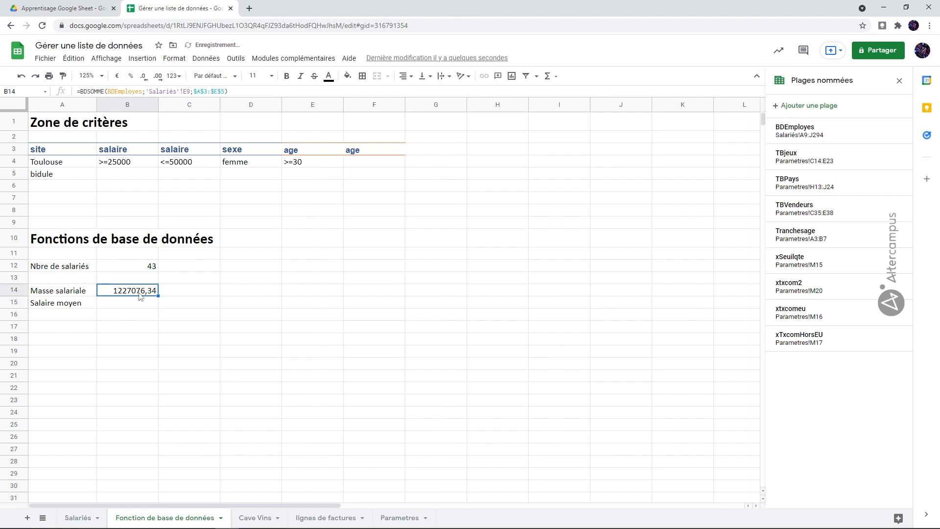
click(115, 80)
click(144, 77)
click(144, 77)
Step: Copy the payroll formula from B14 into B15 for the Salaire moyen
click(130, 307)
click(127, 293)
click(139, 302)
text(=BDSOMME(BDEmployes;'Salariés'!E10;$A$3:$E$5))
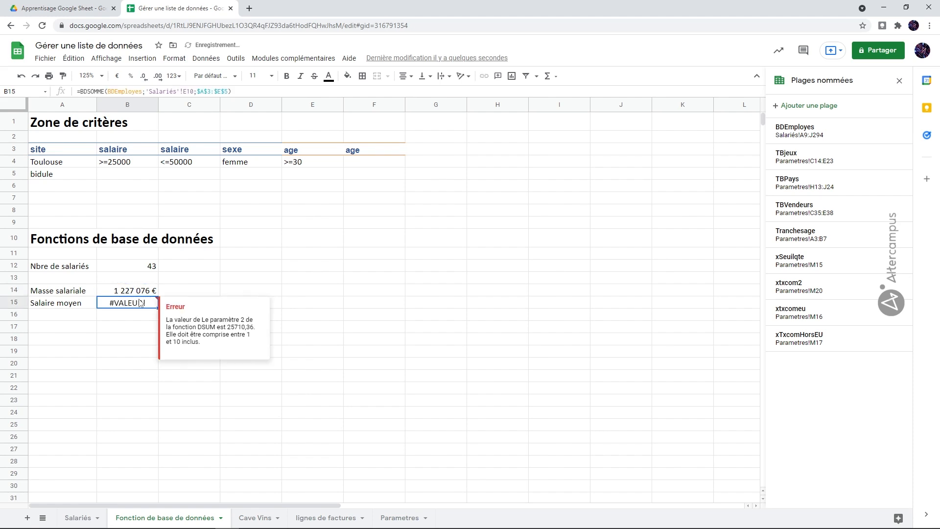
Step: Edit the copied formula in B15, replacing OMME in the function name with moyenne and setting the field reference to E9
double_click(139, 302)
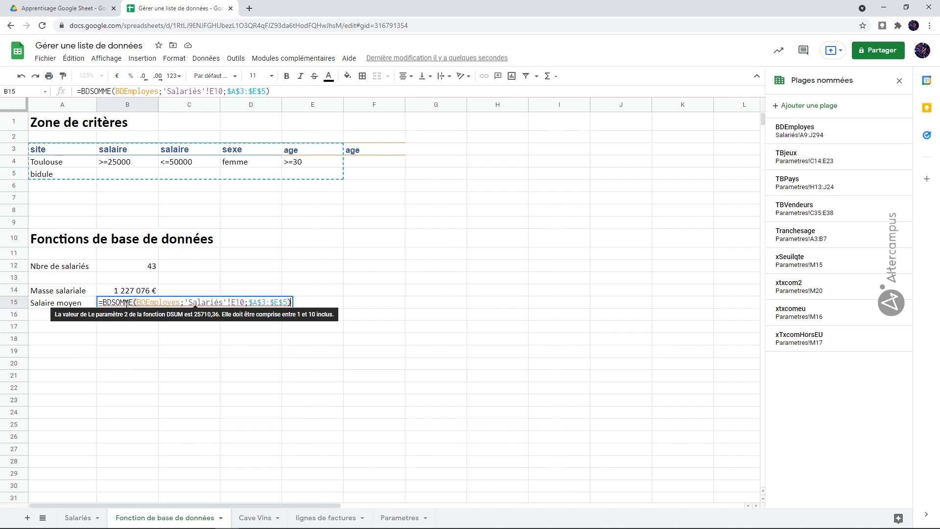
drag(115, 302, 132, 303)
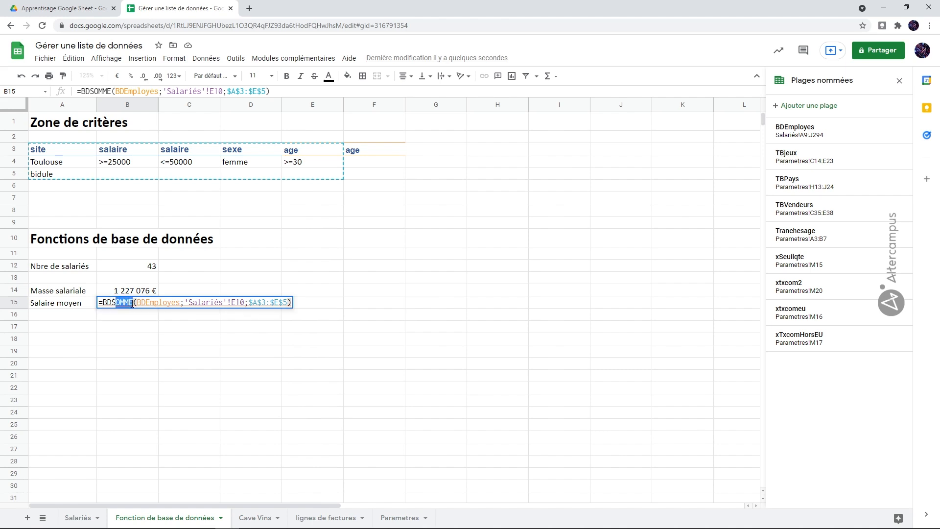
text(moyenne)
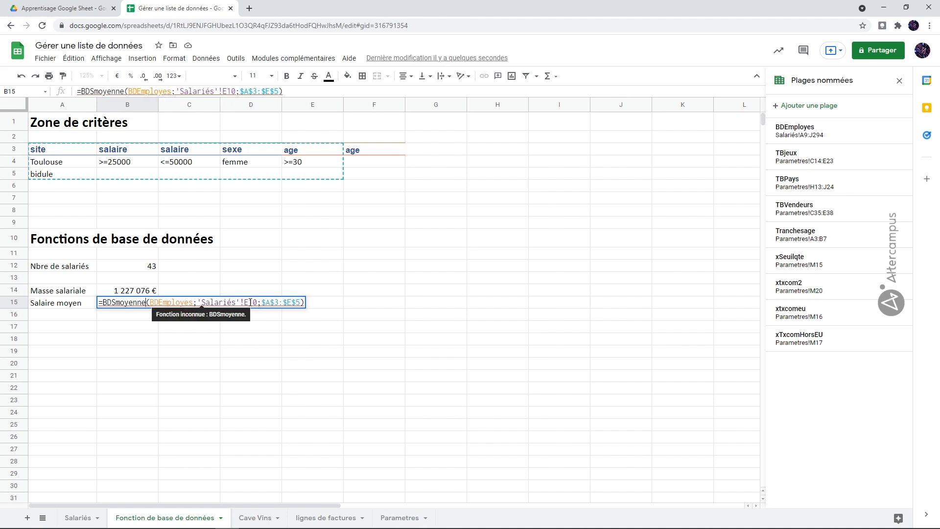
drag(251, 302, 256, 303)
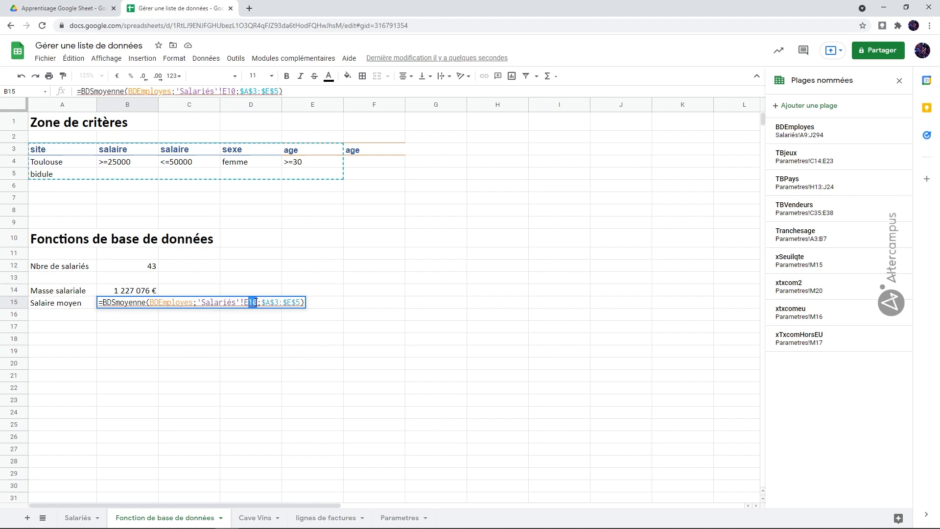
text(9)
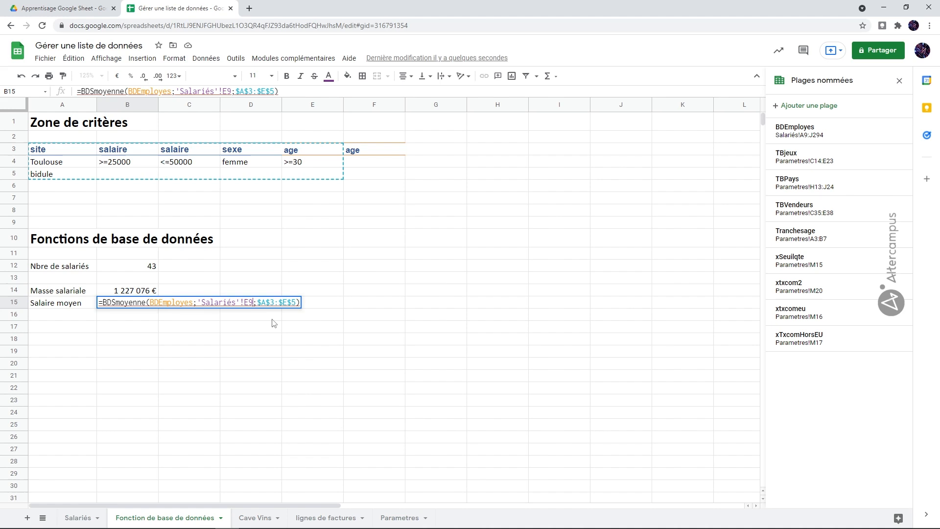
Step: Correct the function name in B15 to BDMOYENNE by removing the extra S, and validate the average salary formula
click(118, 303)
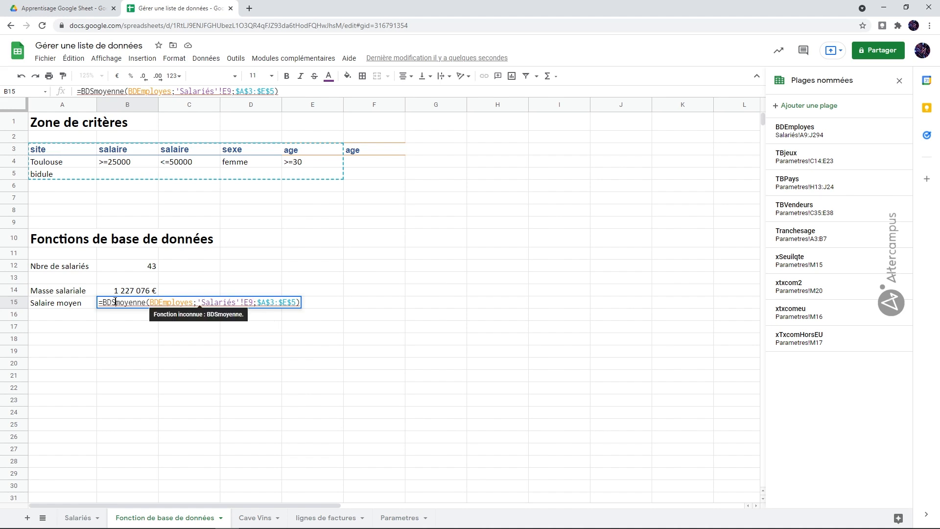
key(BackSpace)
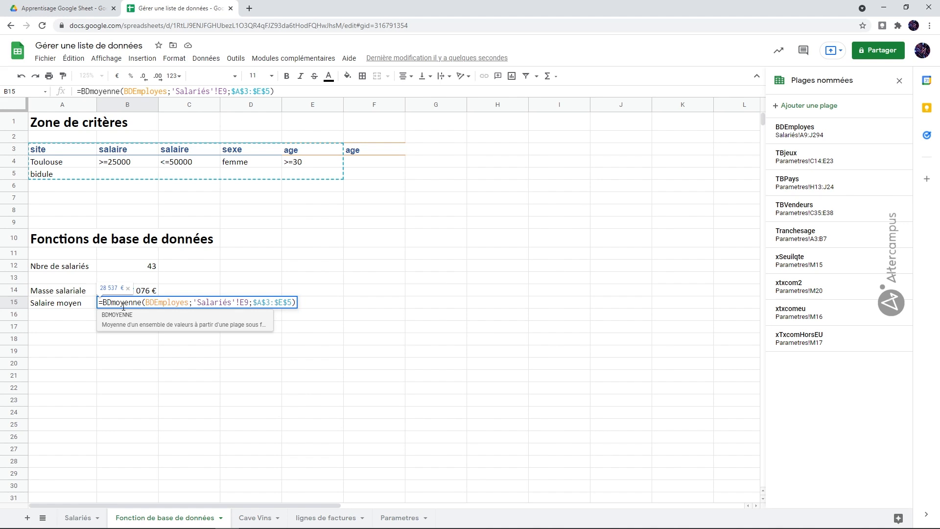
key(Tab)
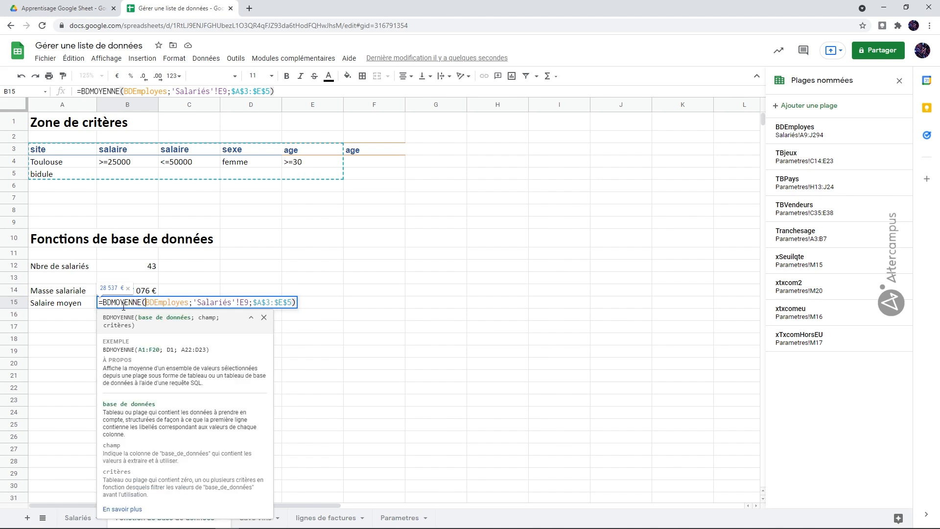
click(293, 303)
key(Return)
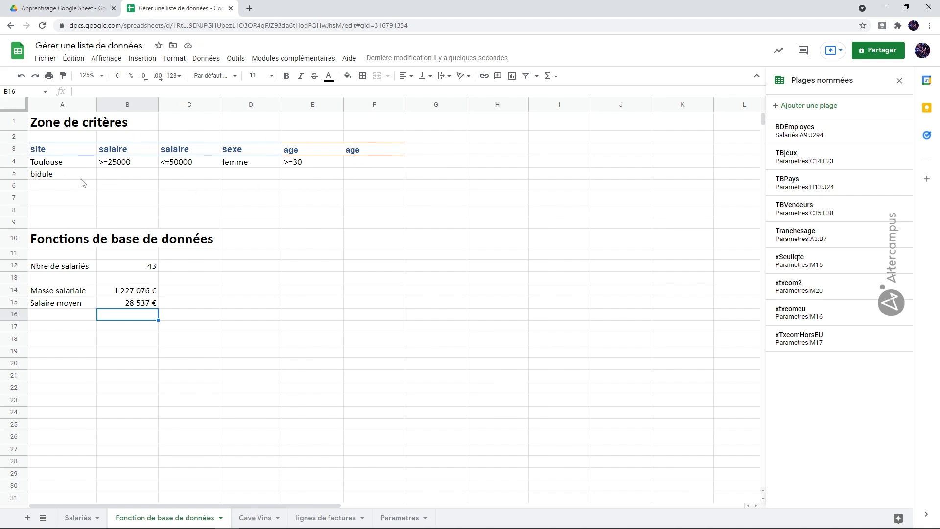
Step: Clear all criteria in A4:F5 to test the three database formulas, and undo the deletion
drag(62, 165, 357, 178)
key(Delete)
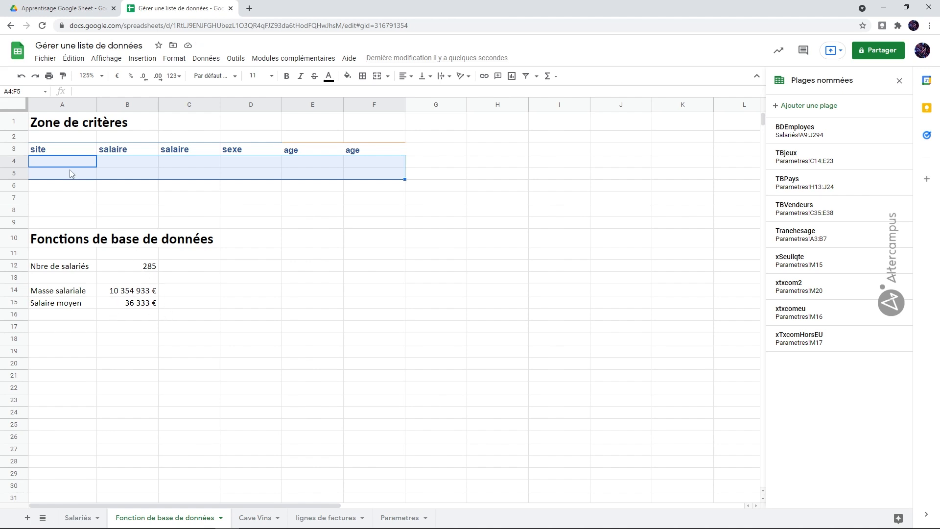
click(21, 75)
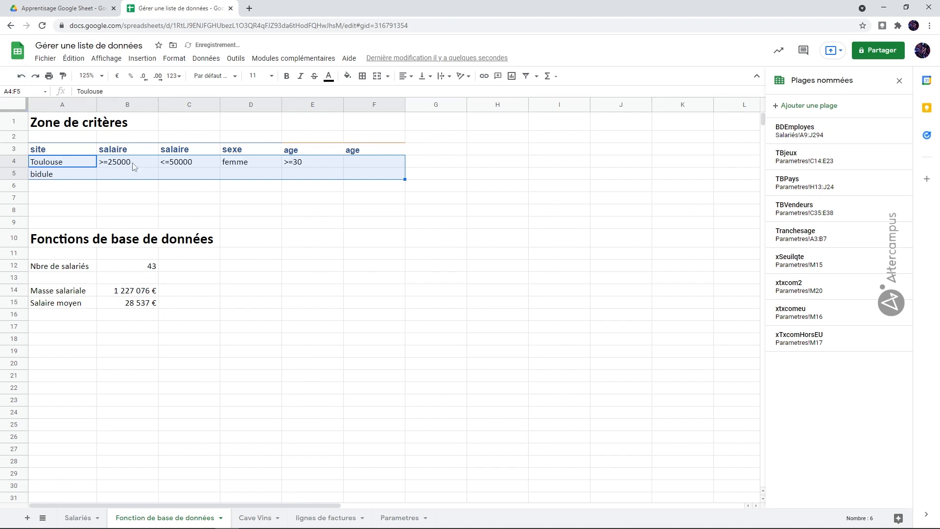